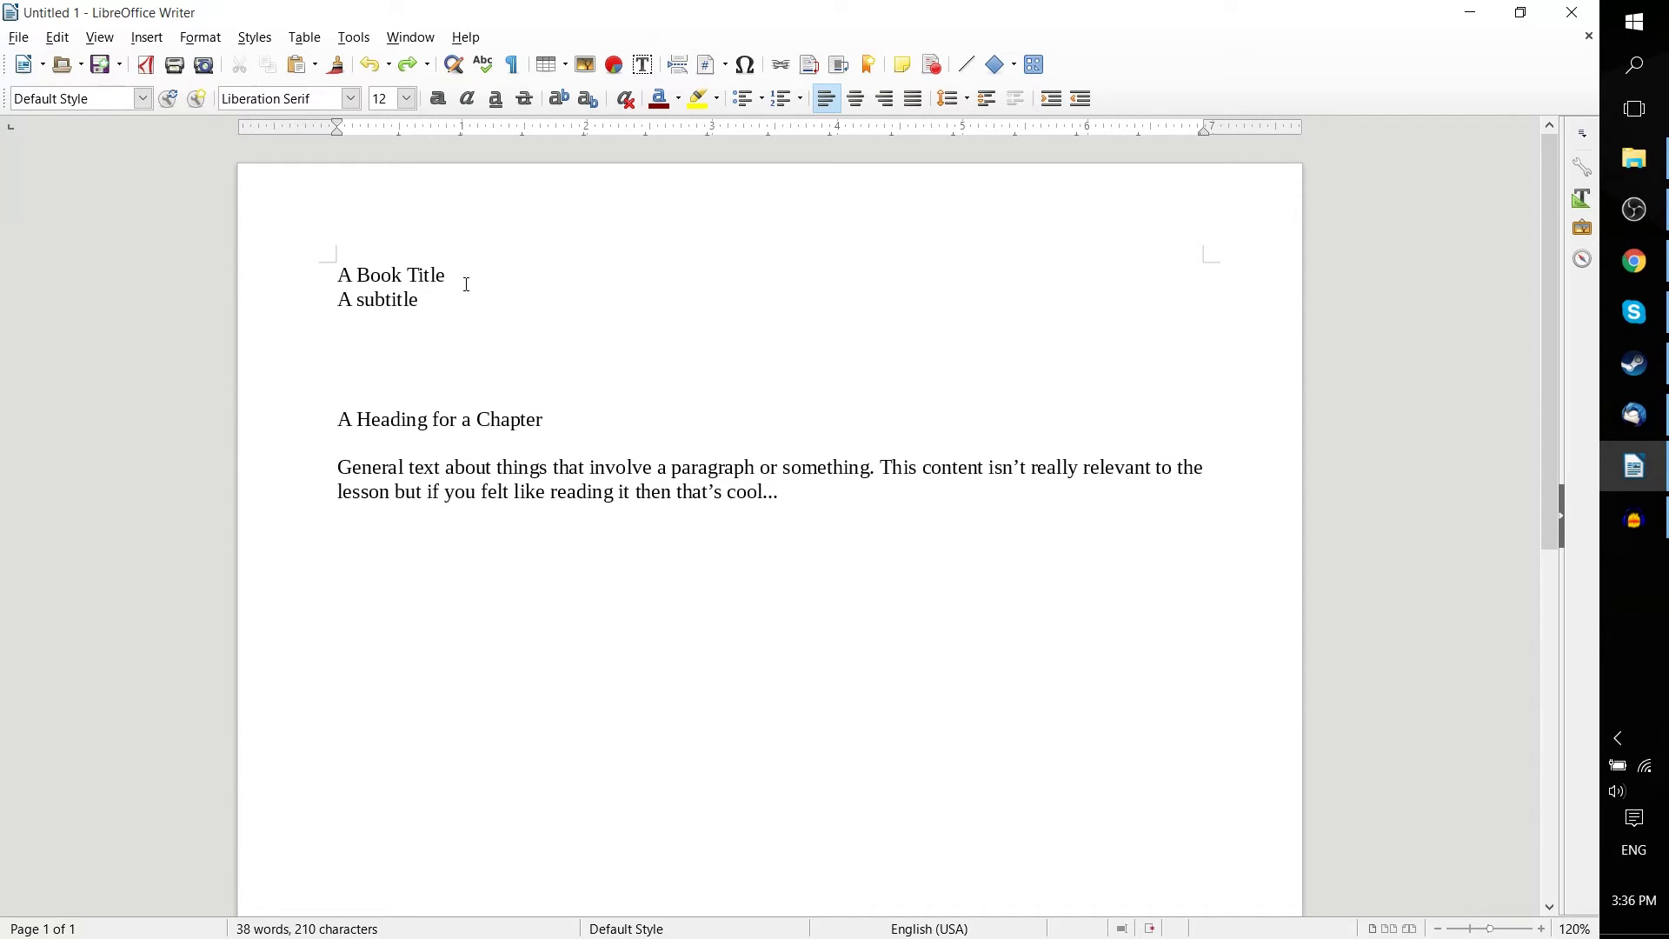
Select the entire 'A Book Title' line at the top of the page
scroll(468, 284, down, 1)
scroll(468, 284, up, 1)
mouse_move(467, 284)
mouse_down()
mouse_move(313, 249)
mouse_move(475, 274)
mouse_up()
click(339, 294)
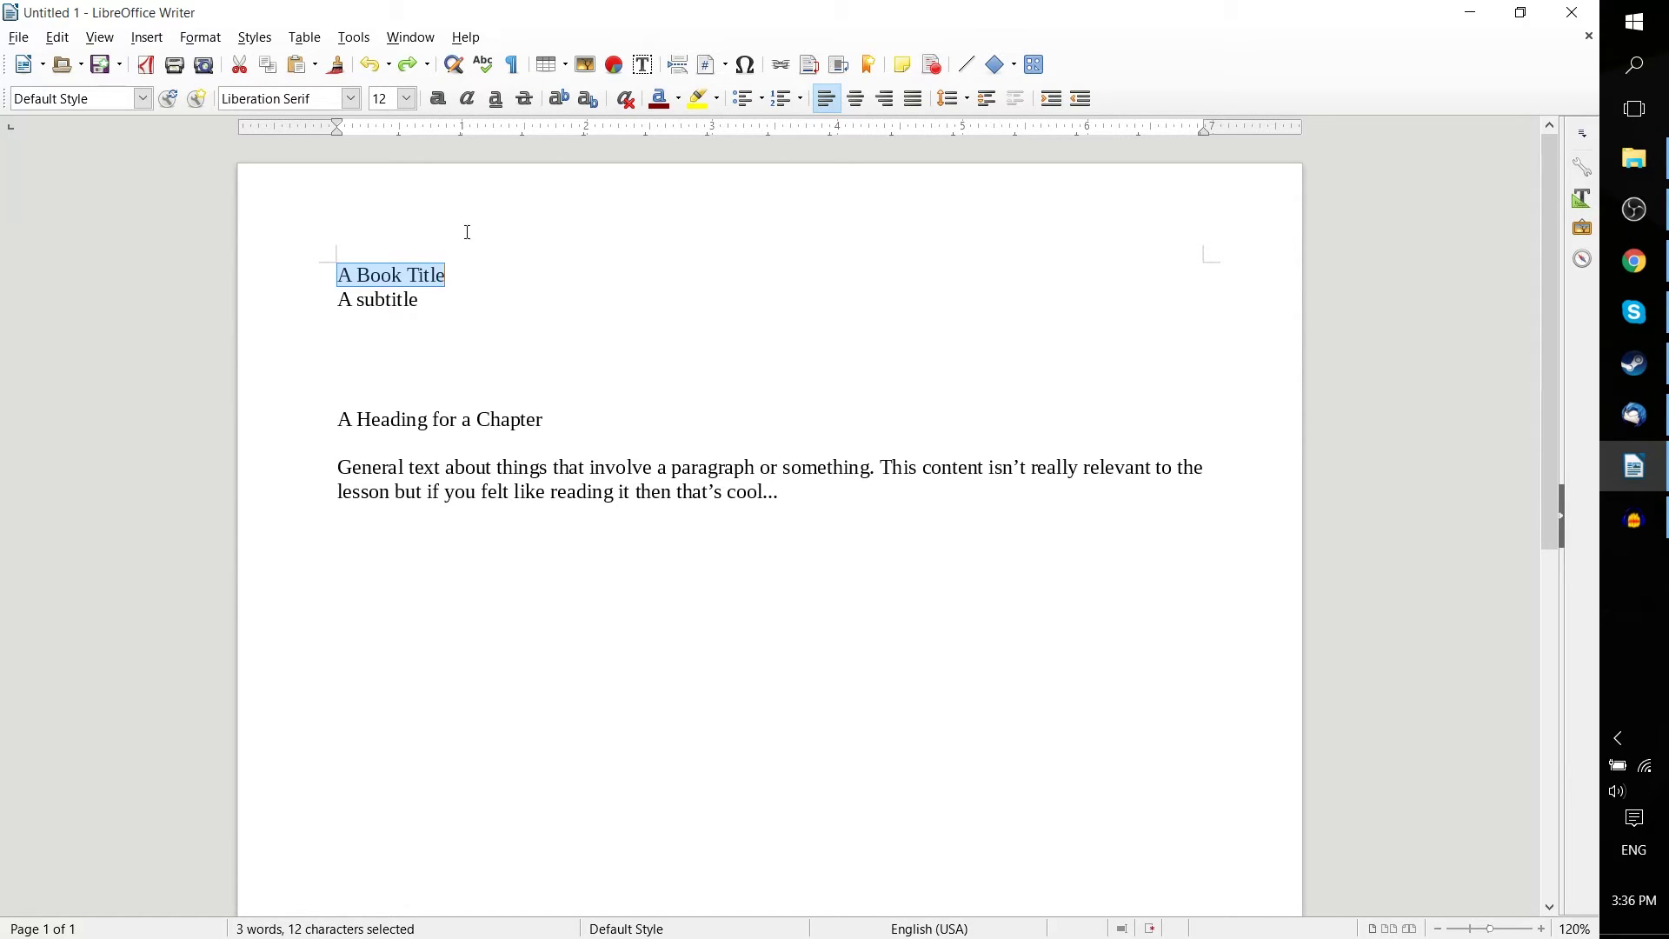
click(465, 276)
drag(470, 274, 289, 275)
Create a new paragraph style named 'Test style' from the title and confirm it appears in the style list
click(144, 101)
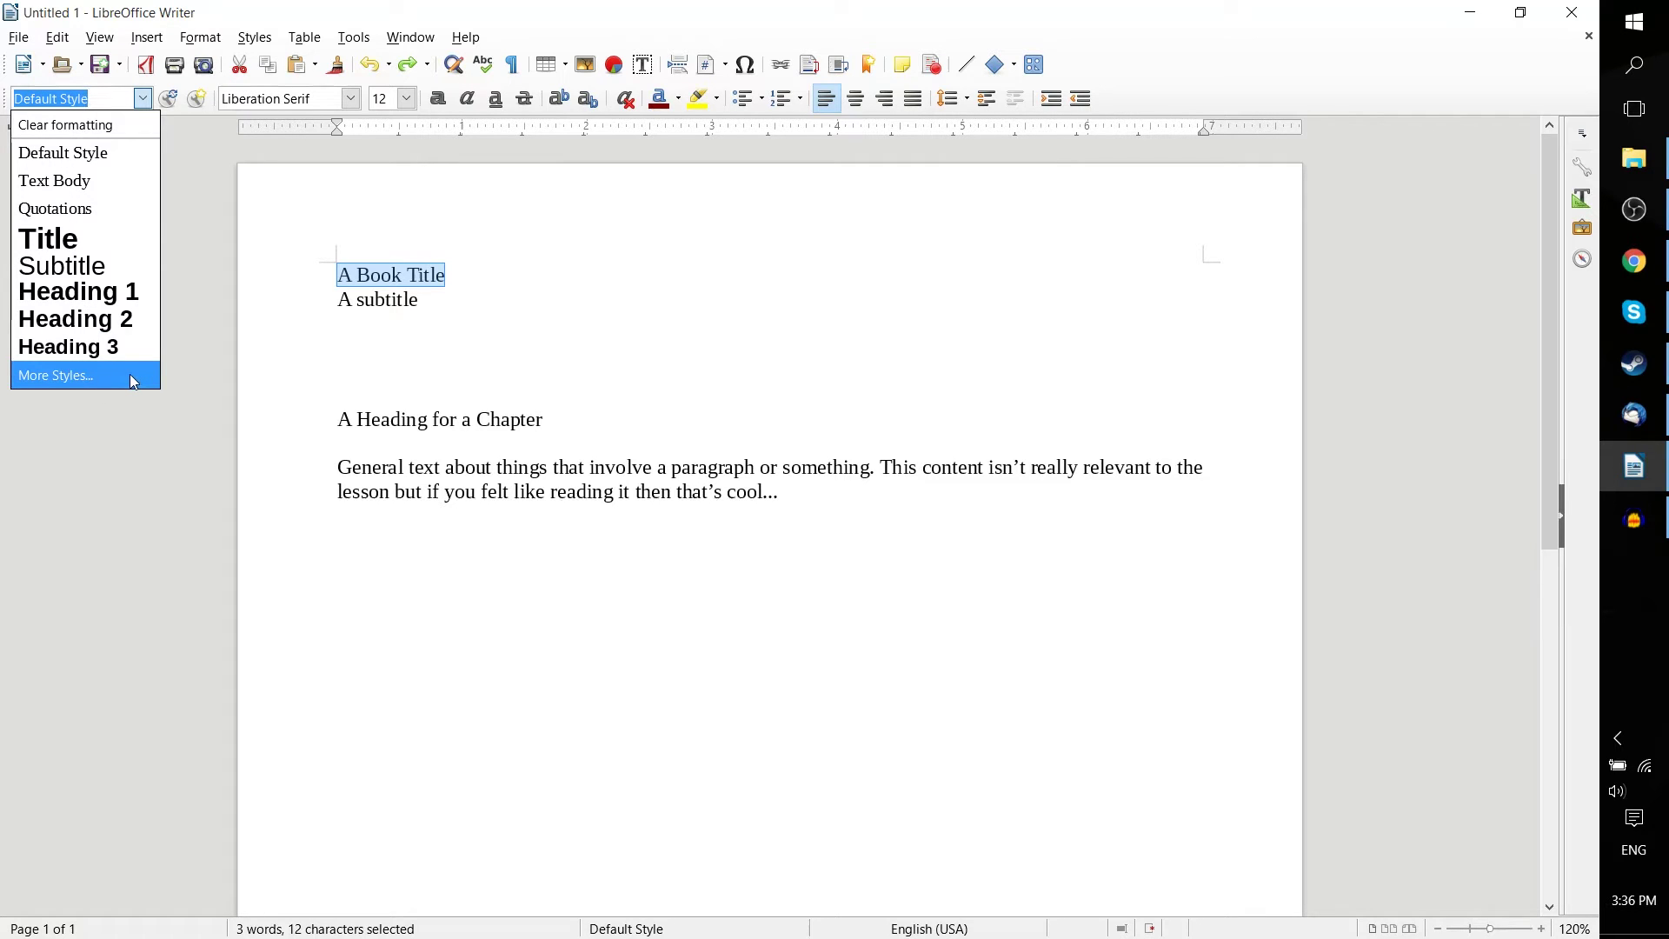
click(127, 98)
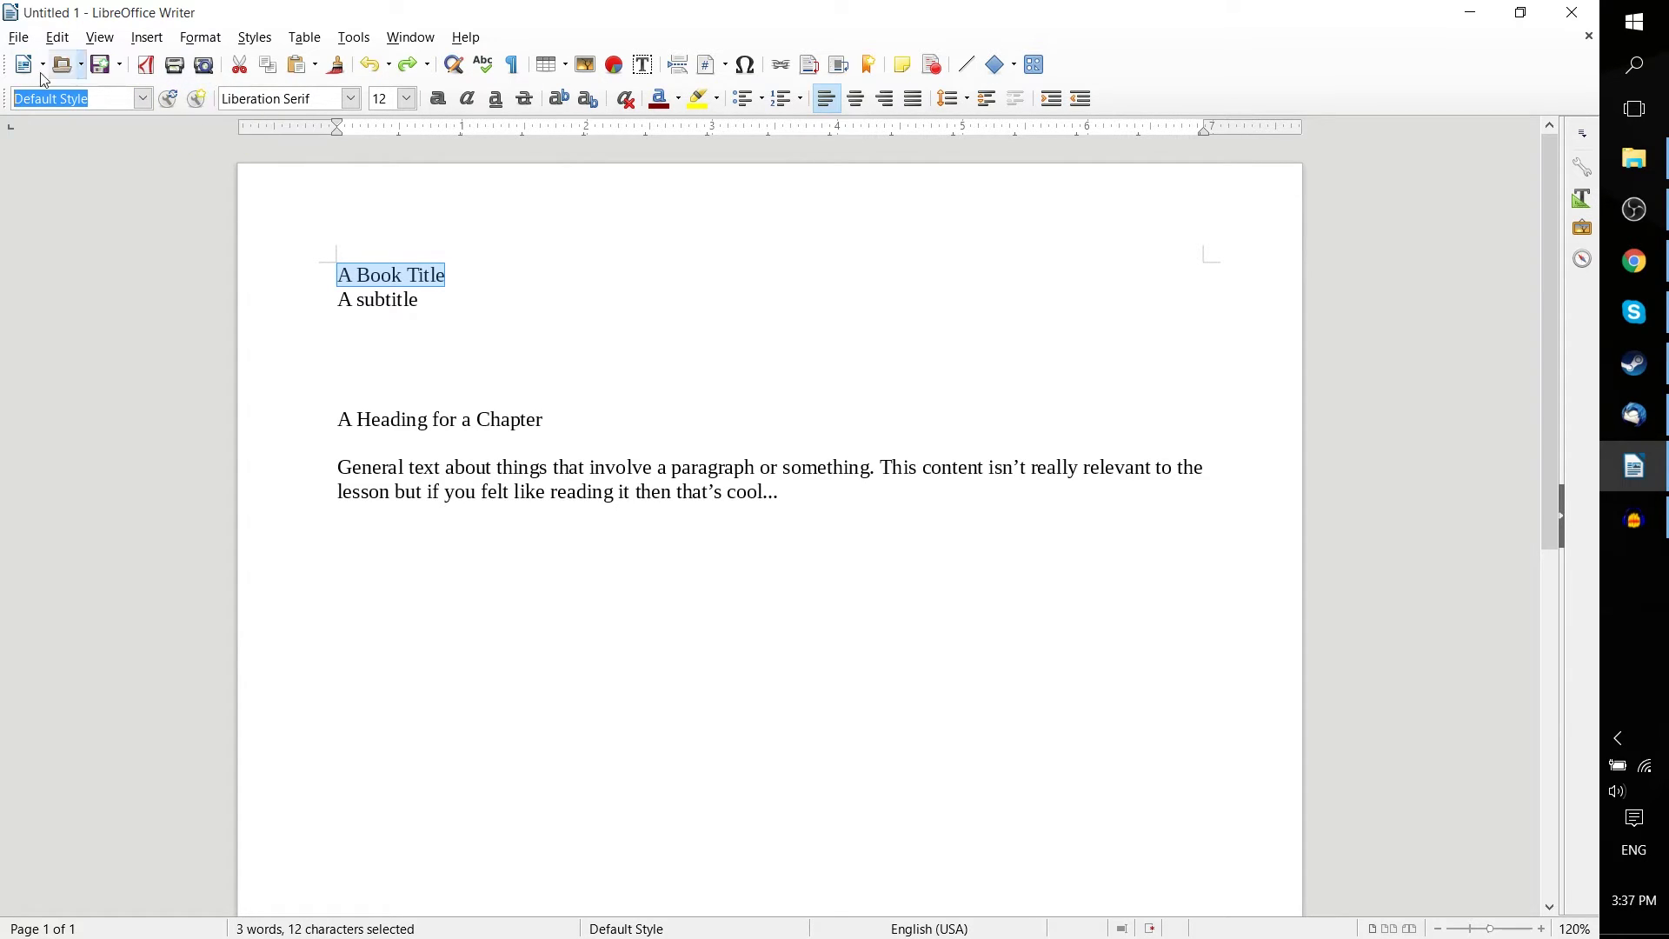
click(141, 100)
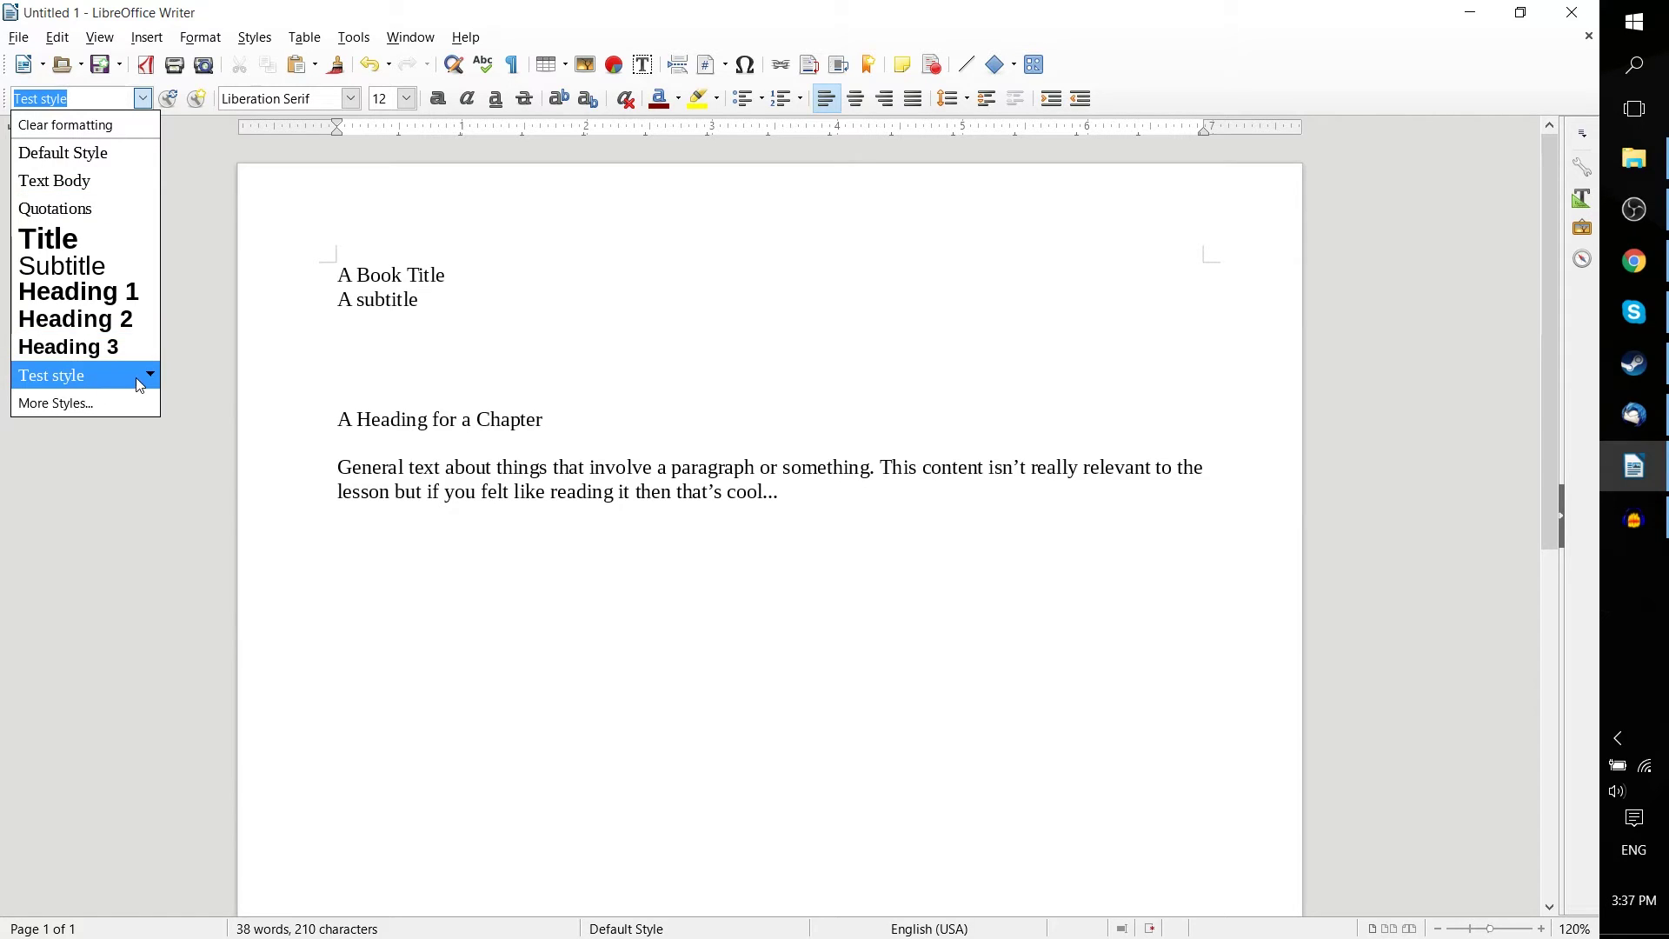
Format the title 'A Book Title' in Segoe UI Black at size 20
click(447, 278)
drag(446, 276, 329, 274)
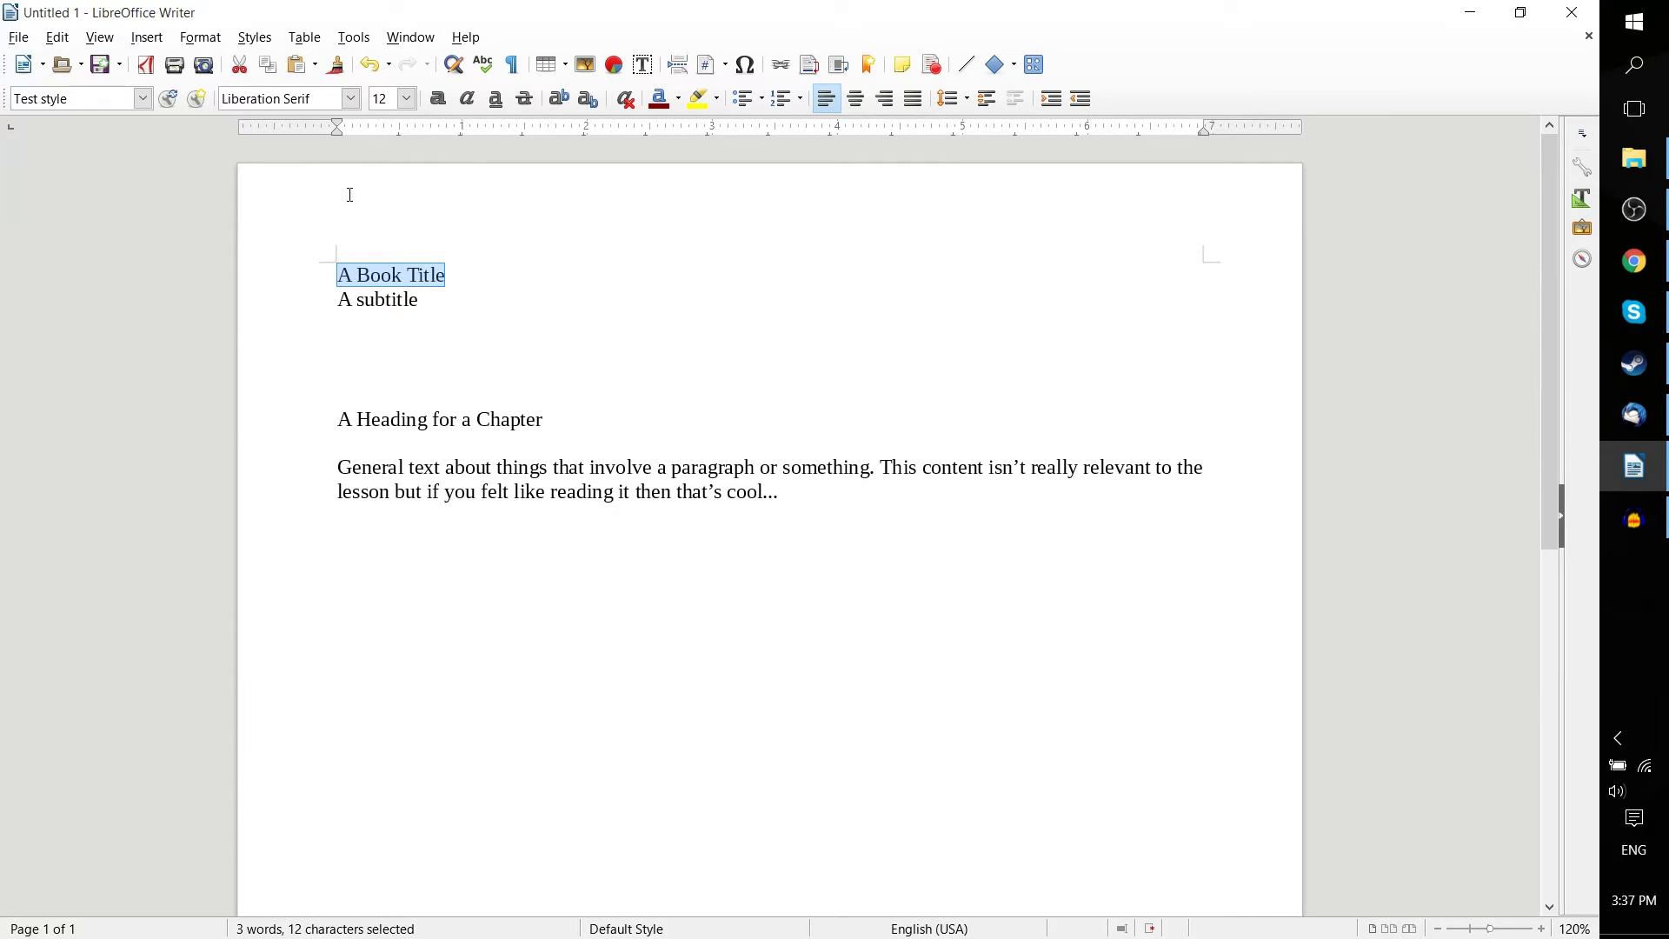
click(355, 101)
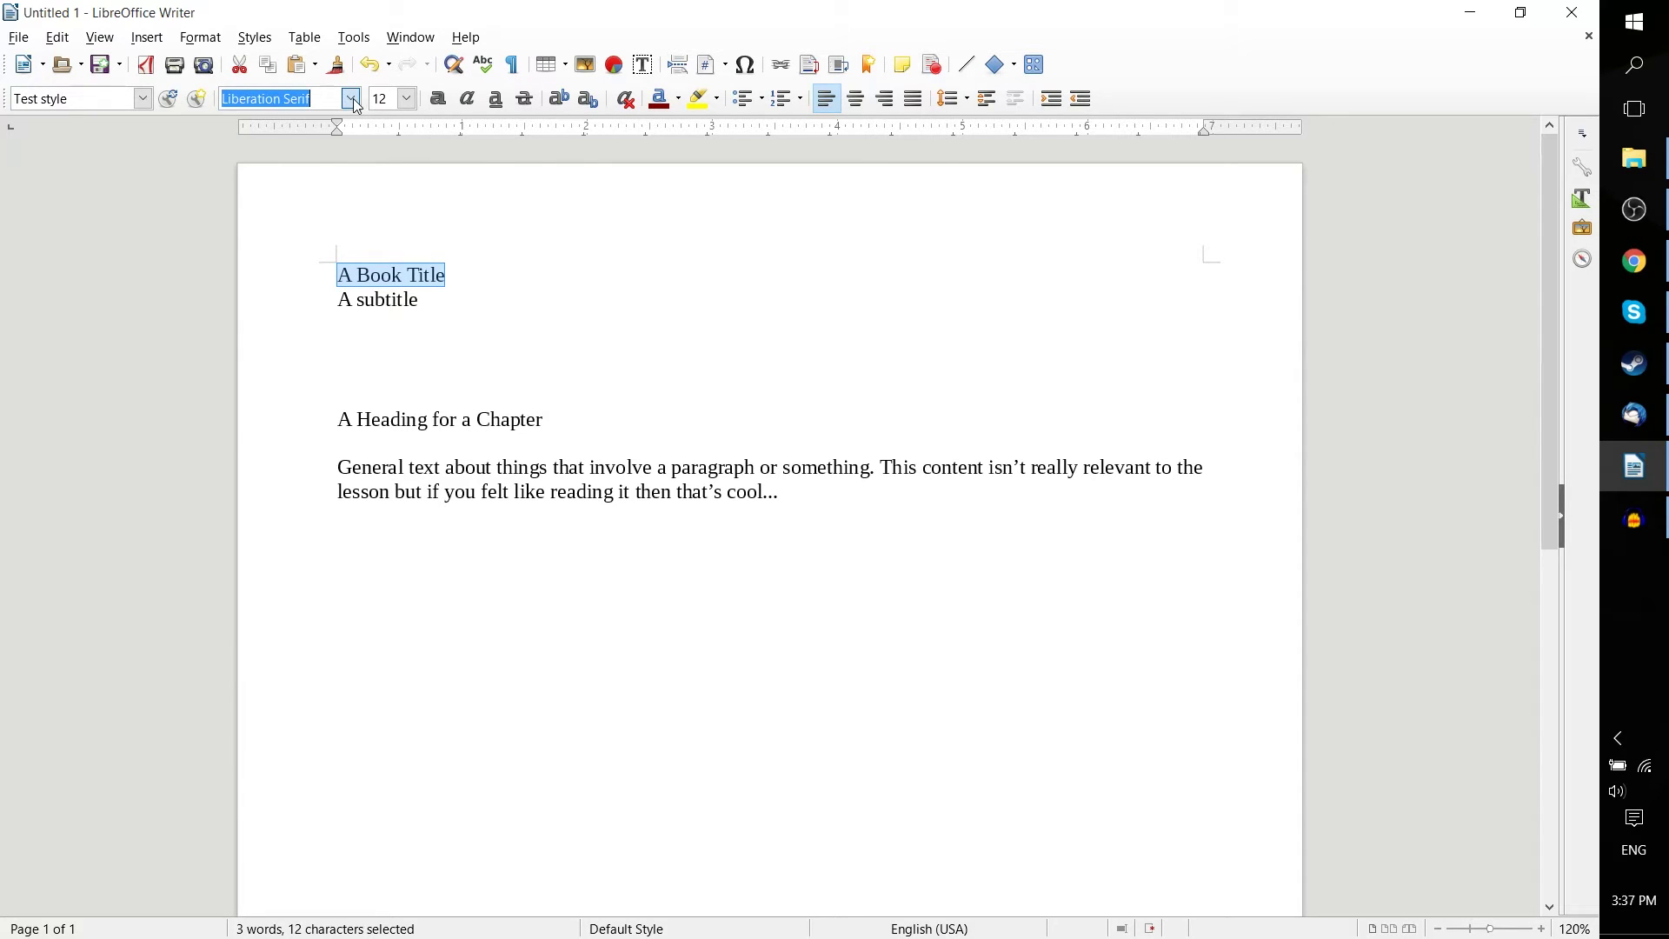
click(352, 99)
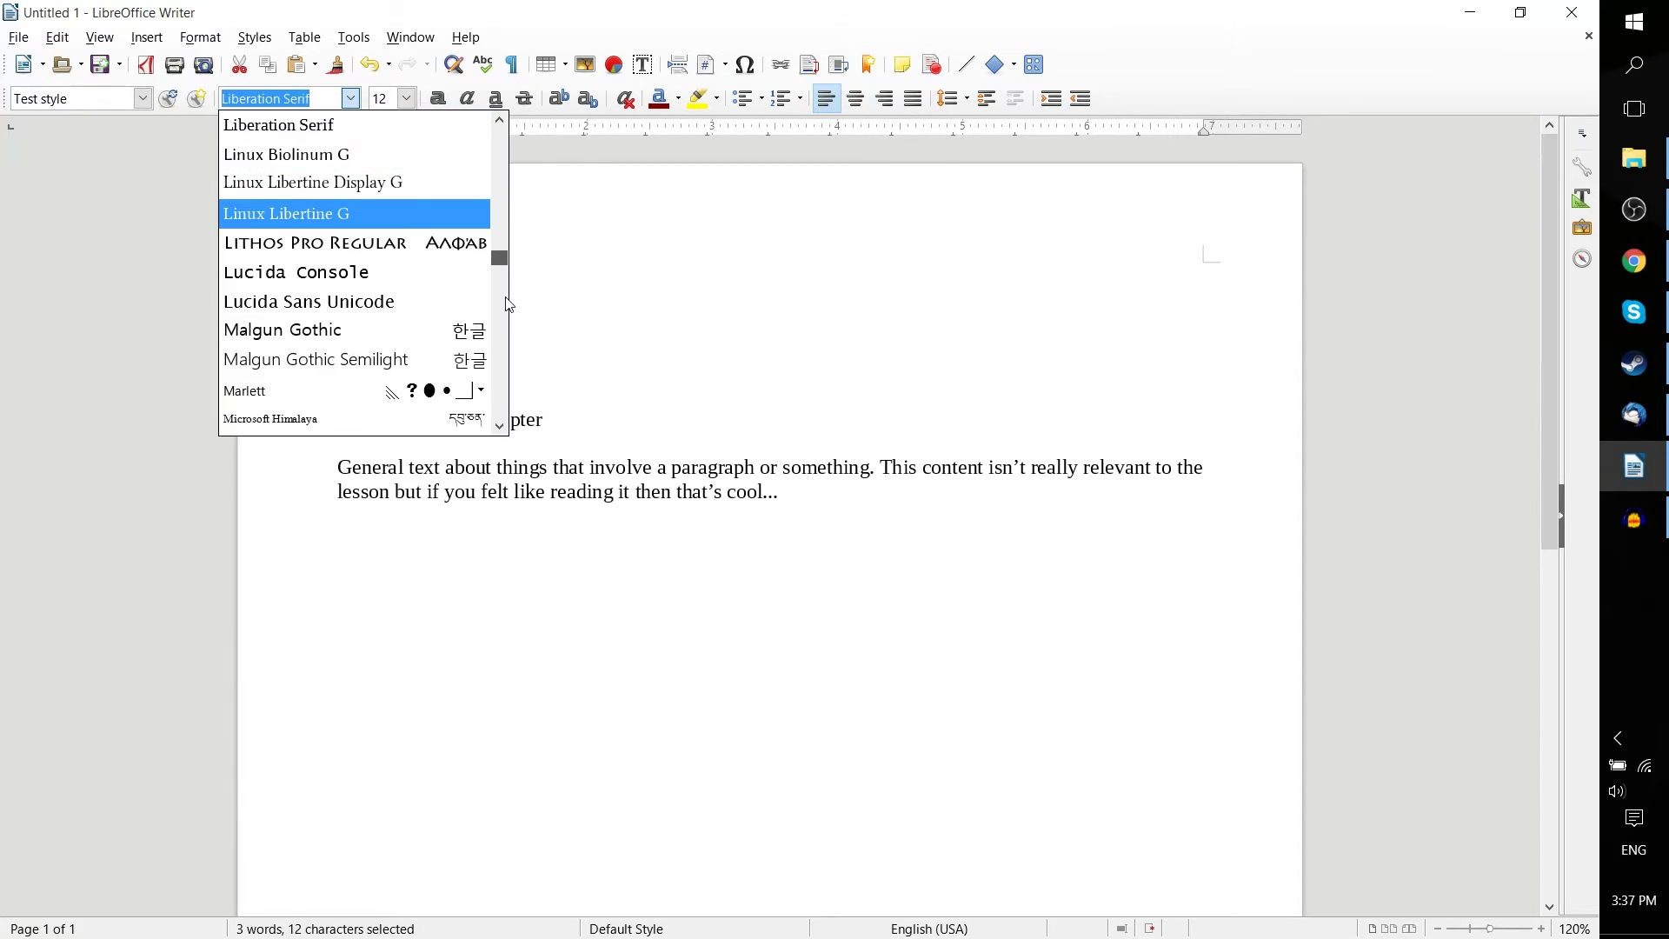
click(502, 353)
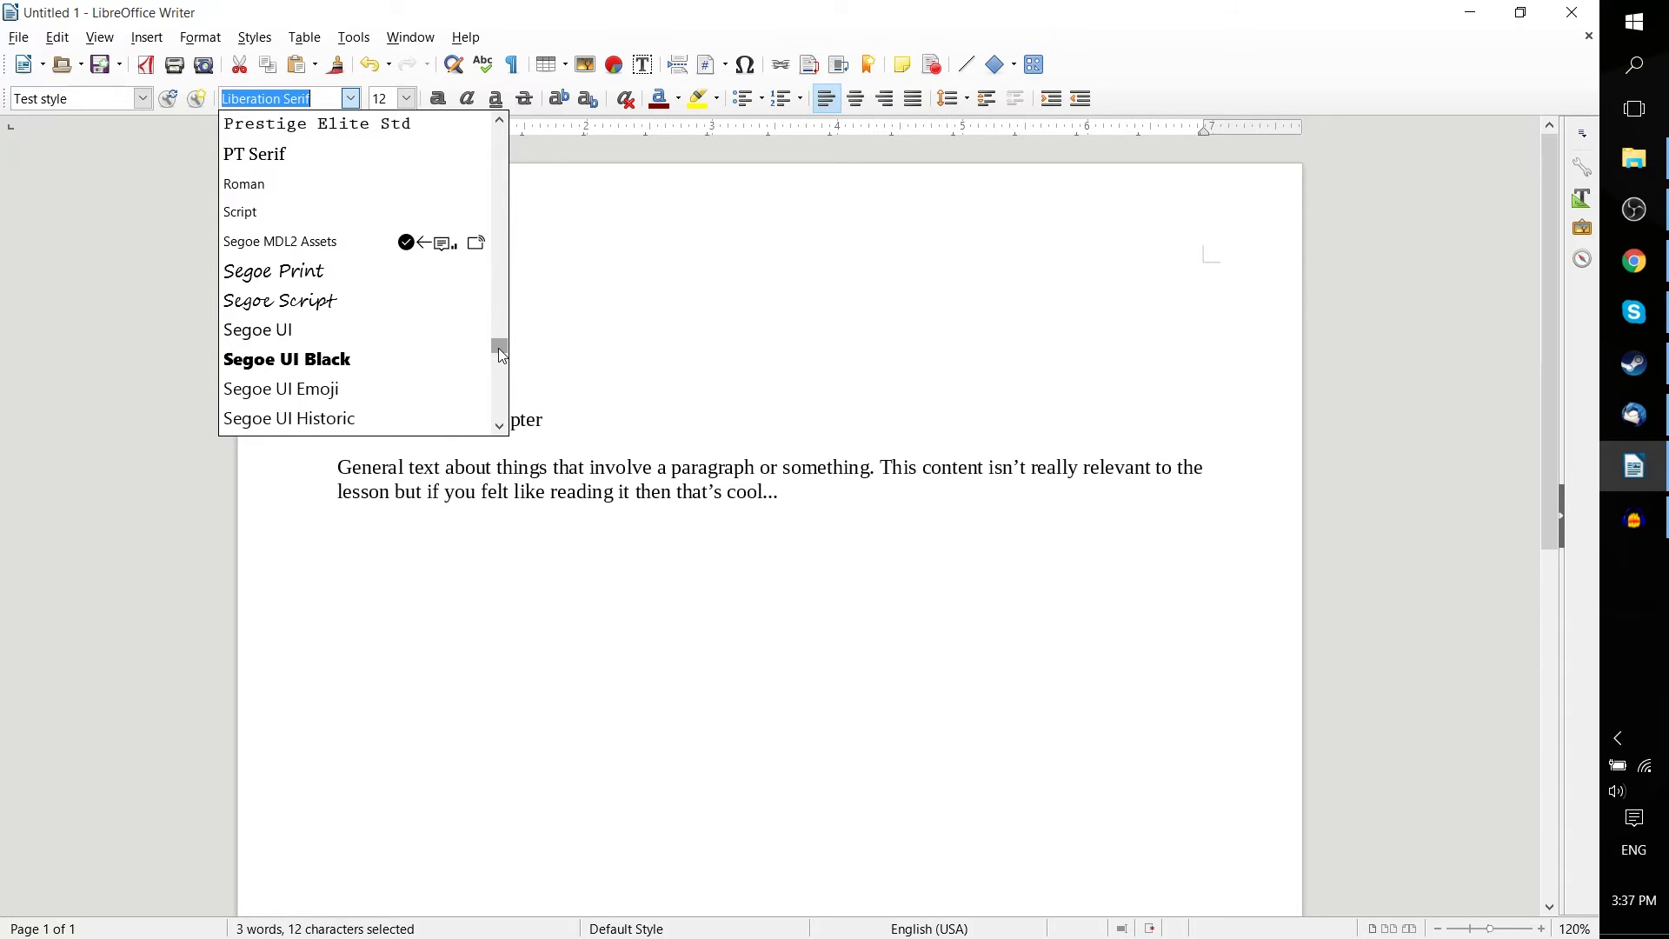
click(399, 363)
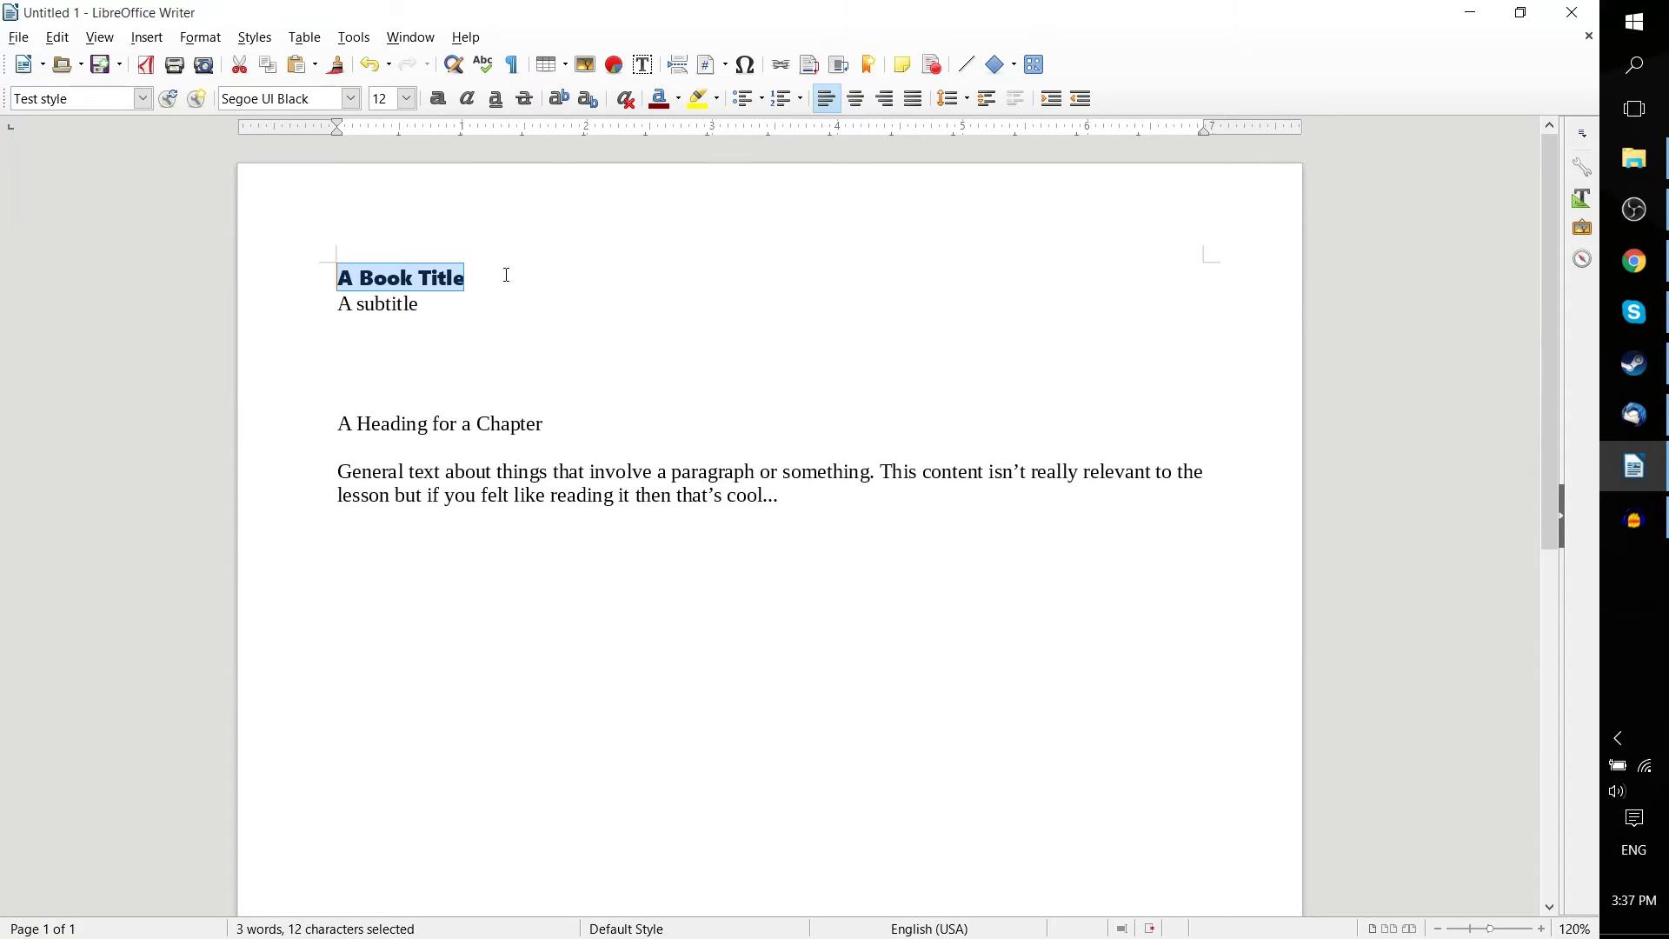
click(384, 98)
text(20)
key(Return)
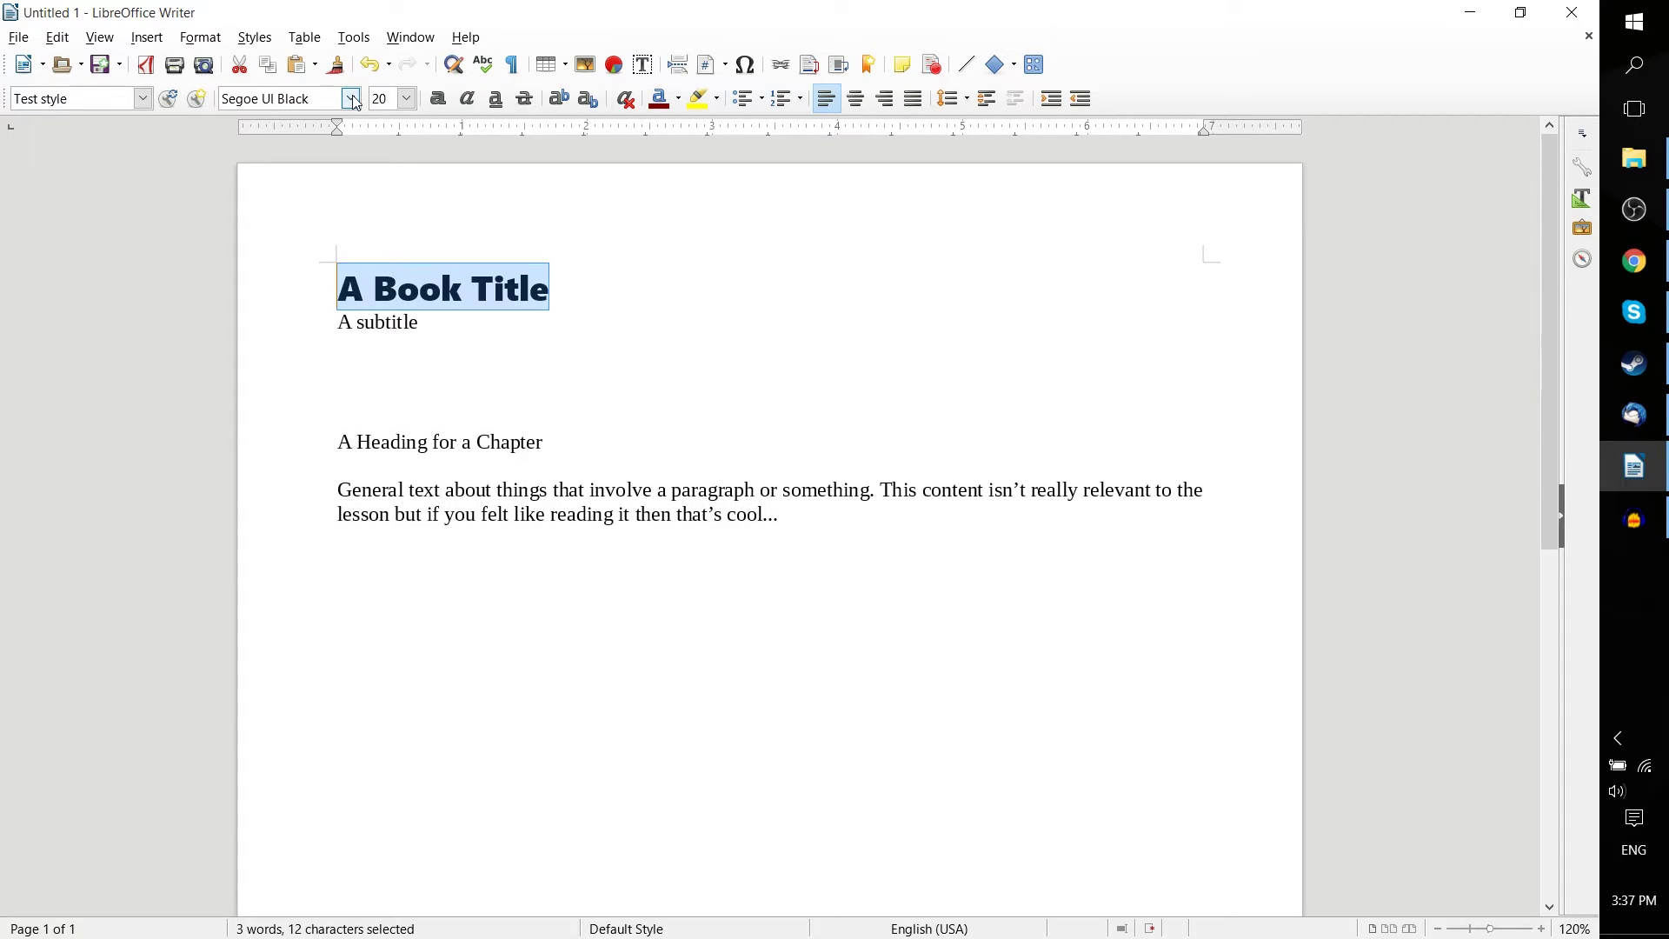
drag(615, 287, 337, 292)
click(143, 98)
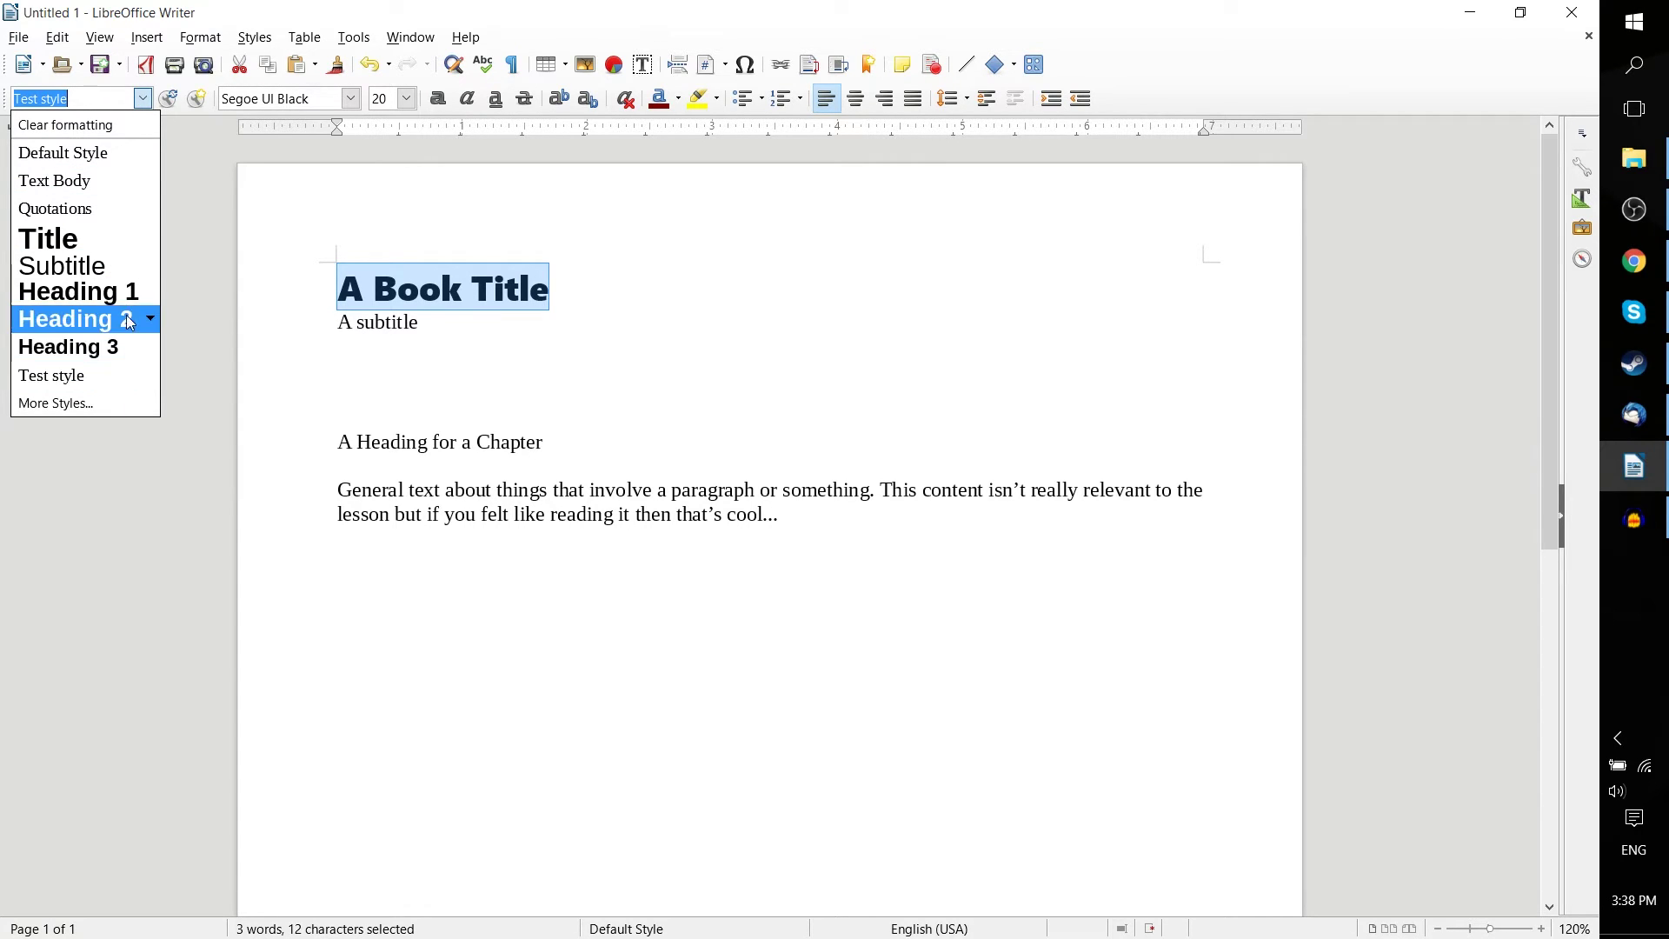
Update Test style to match the title's Segoe UI Black 20 formatting
click(153, 378)
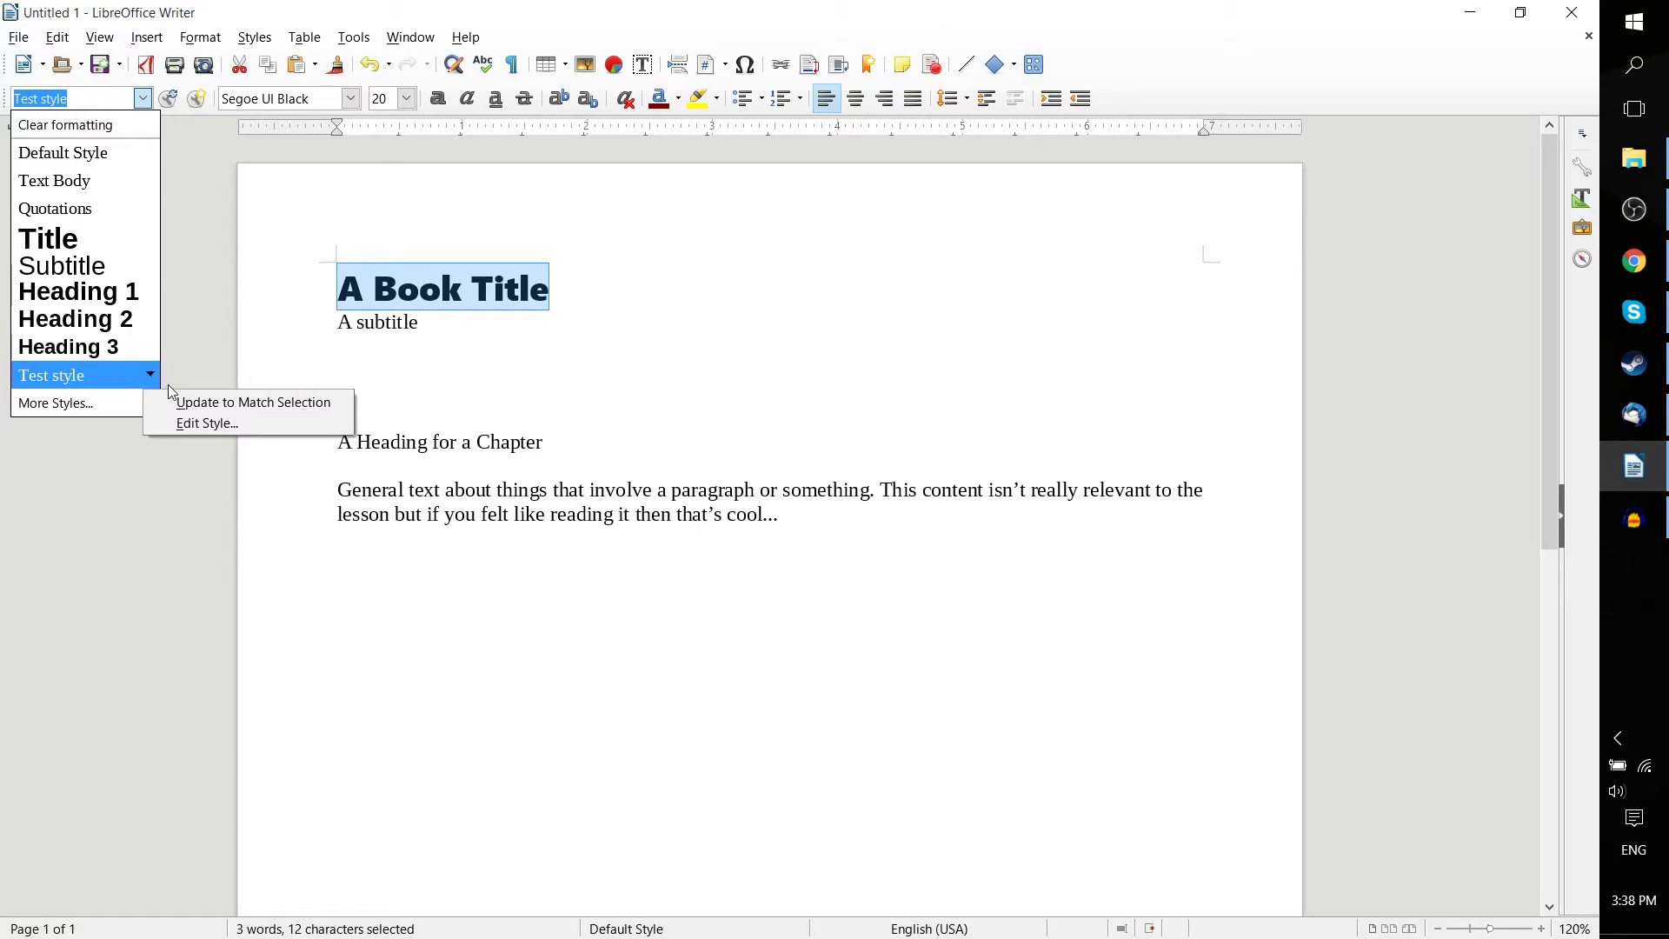
click(210, 404)
click(573, 277)
click(143, 98)
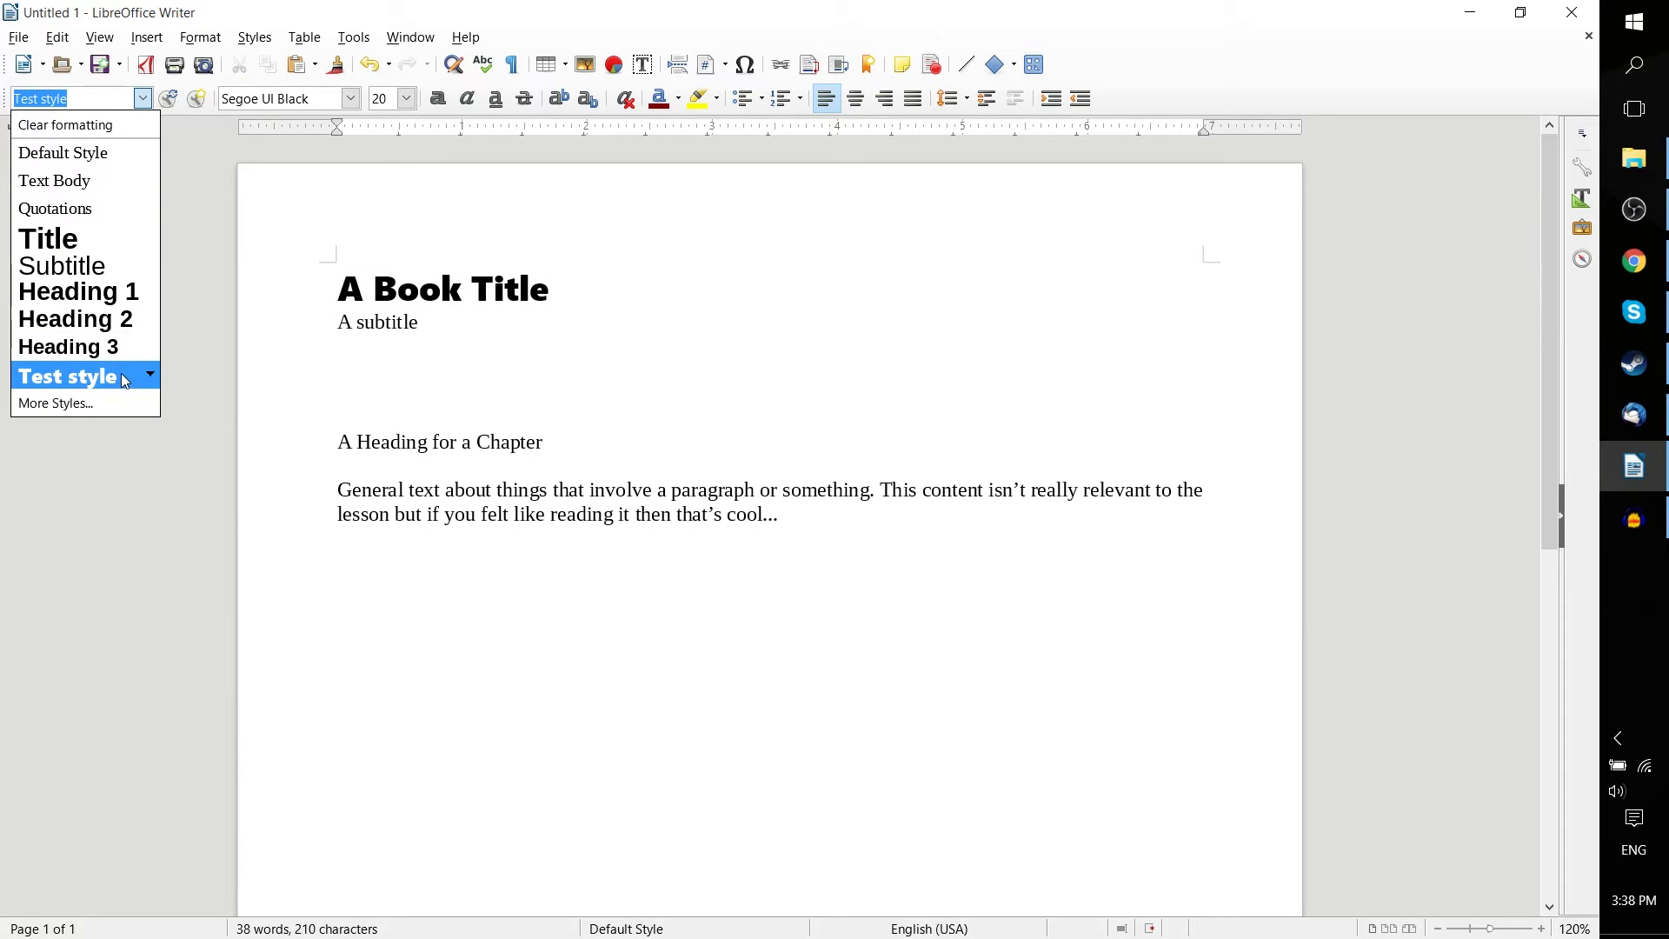
click(357, 264)
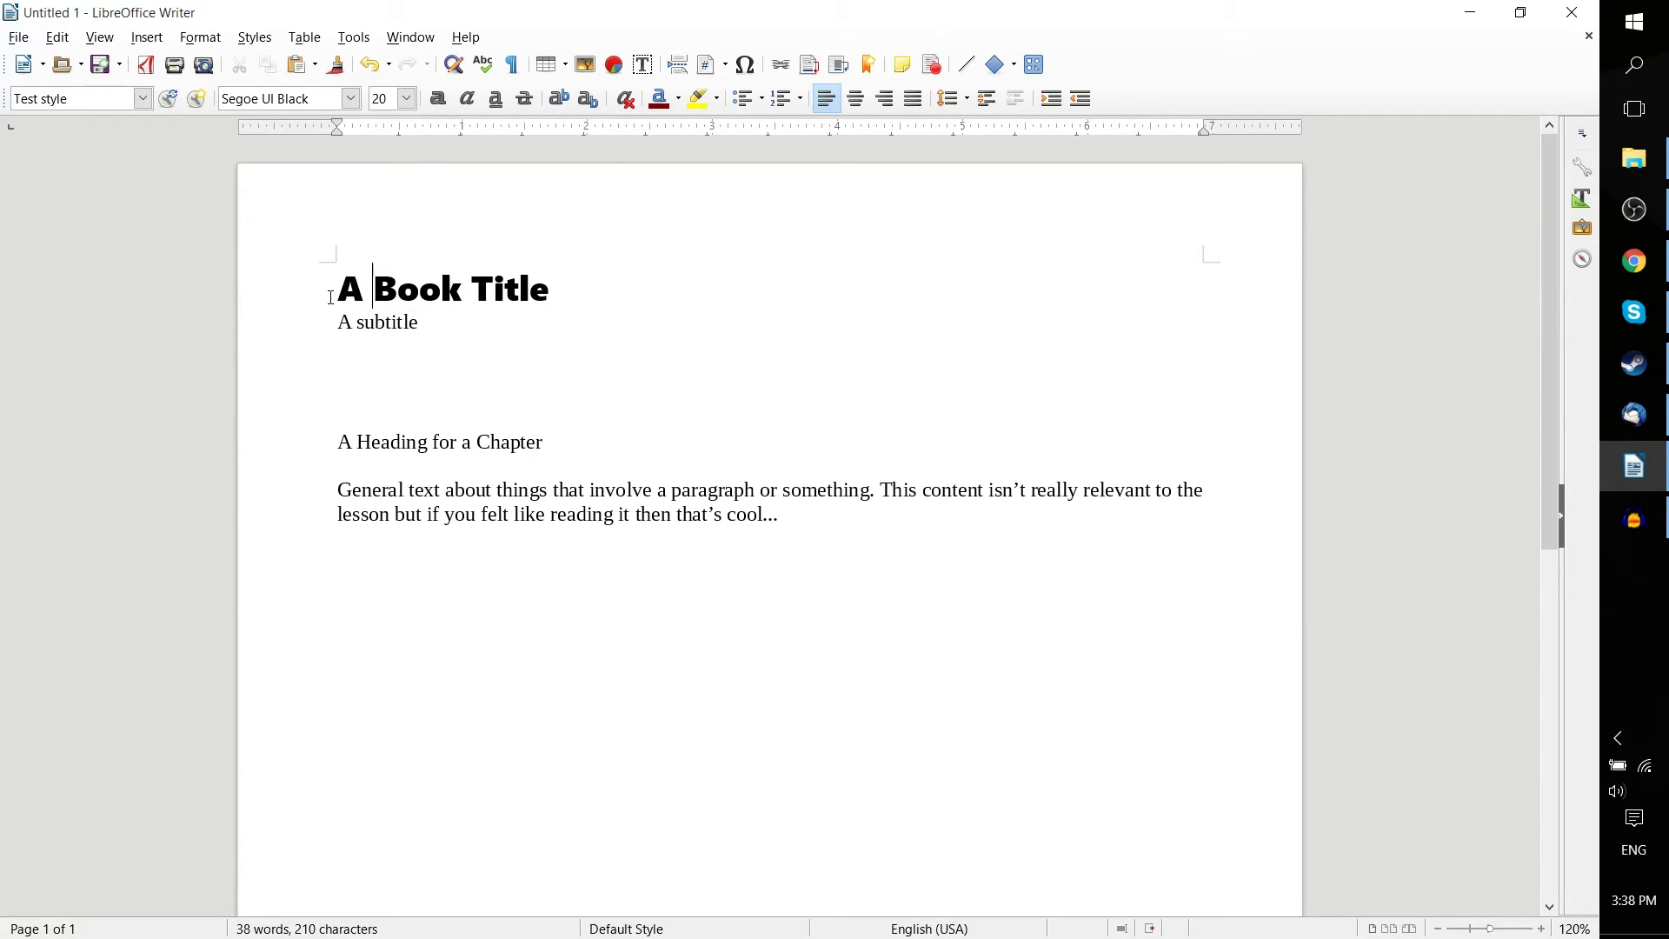
mouse_move(338, 289)
mouse_down()
mouse_move(637, 324)
mouse_move(641, 288)
mouse_move(323, 287)
mouse_up()
click(641, 288)
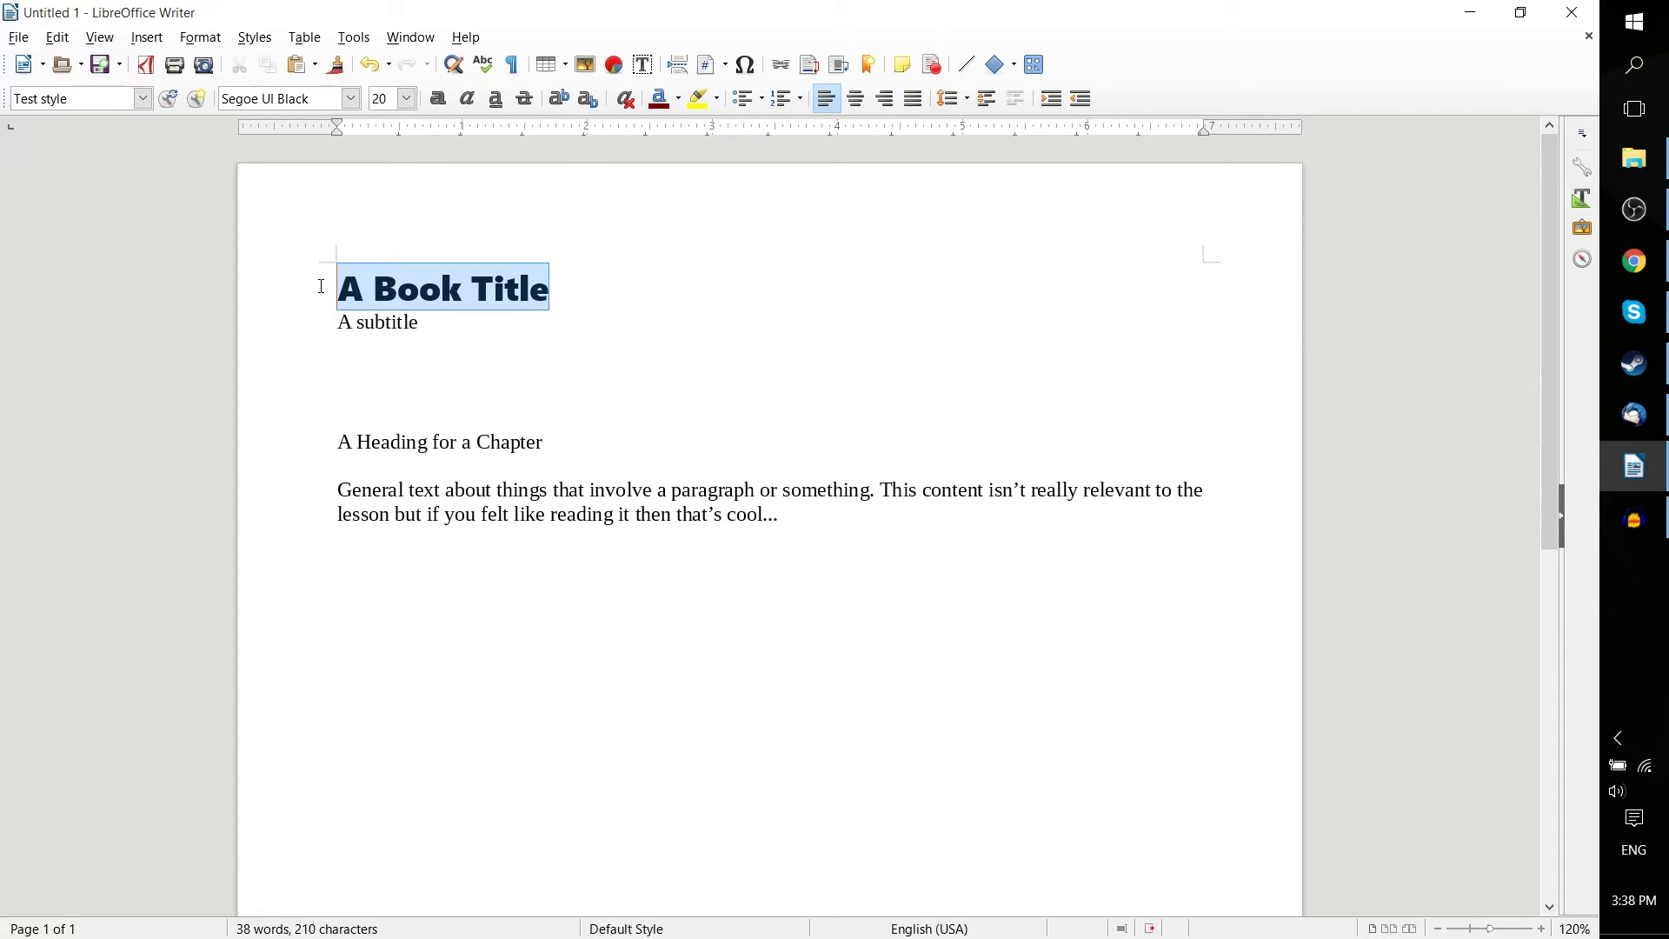
click(369, 279)
click(143, 98)
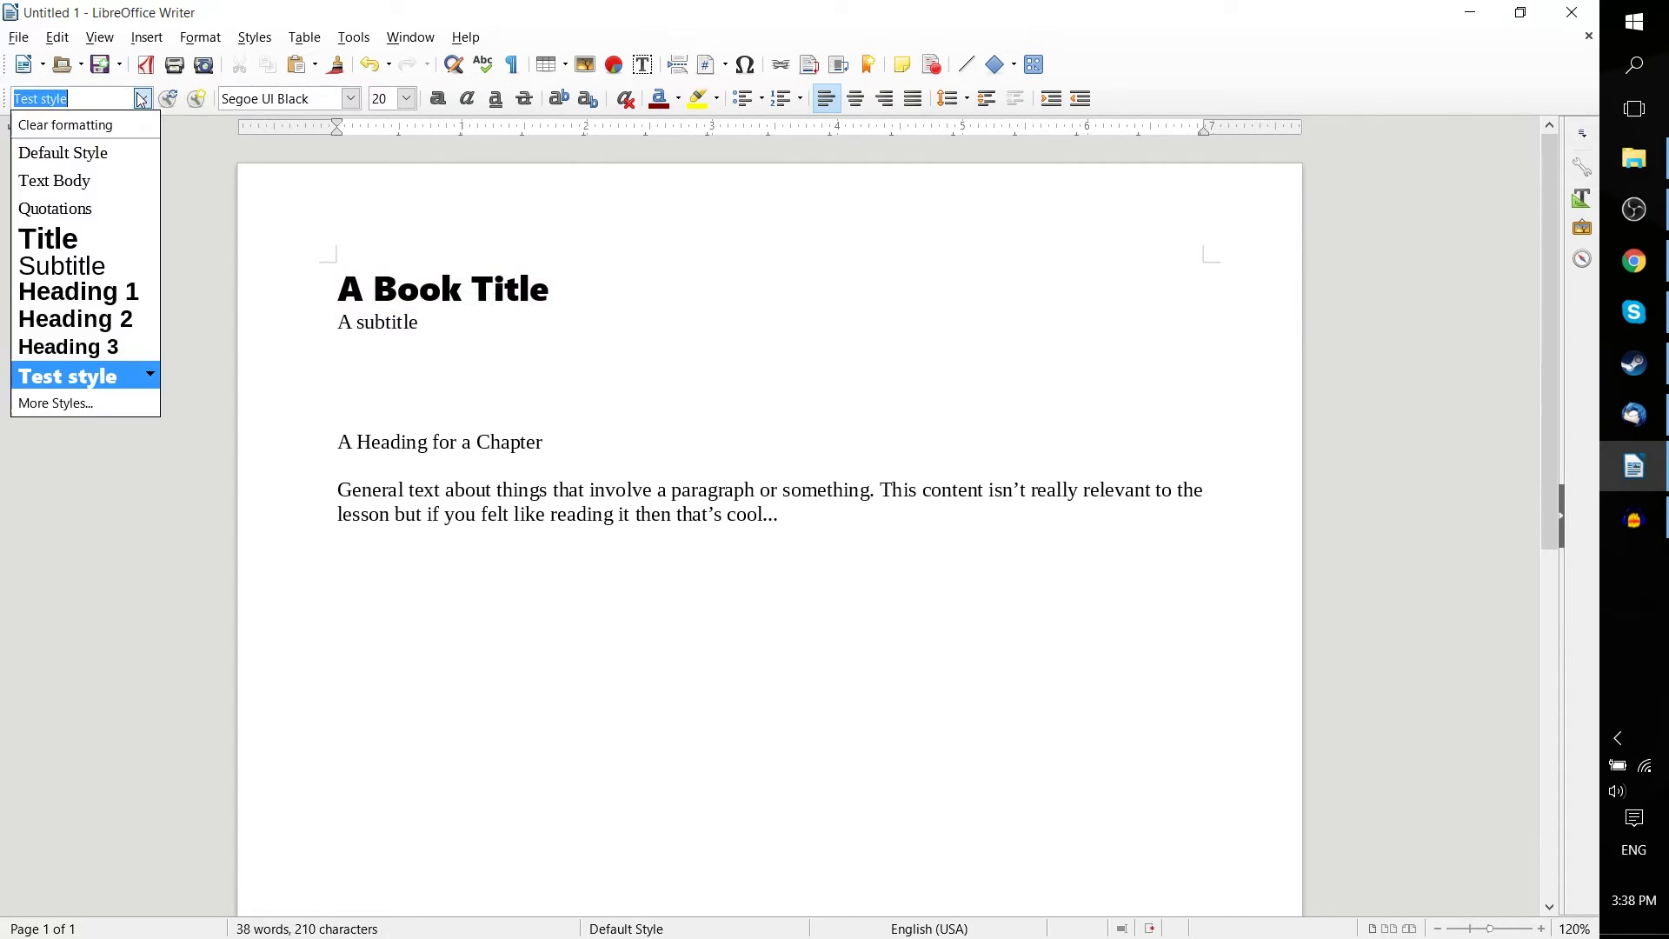
click(105, 375)
Apply Test style to the subtitle 'A subtitle'
drag(457, 321, 337, 332)
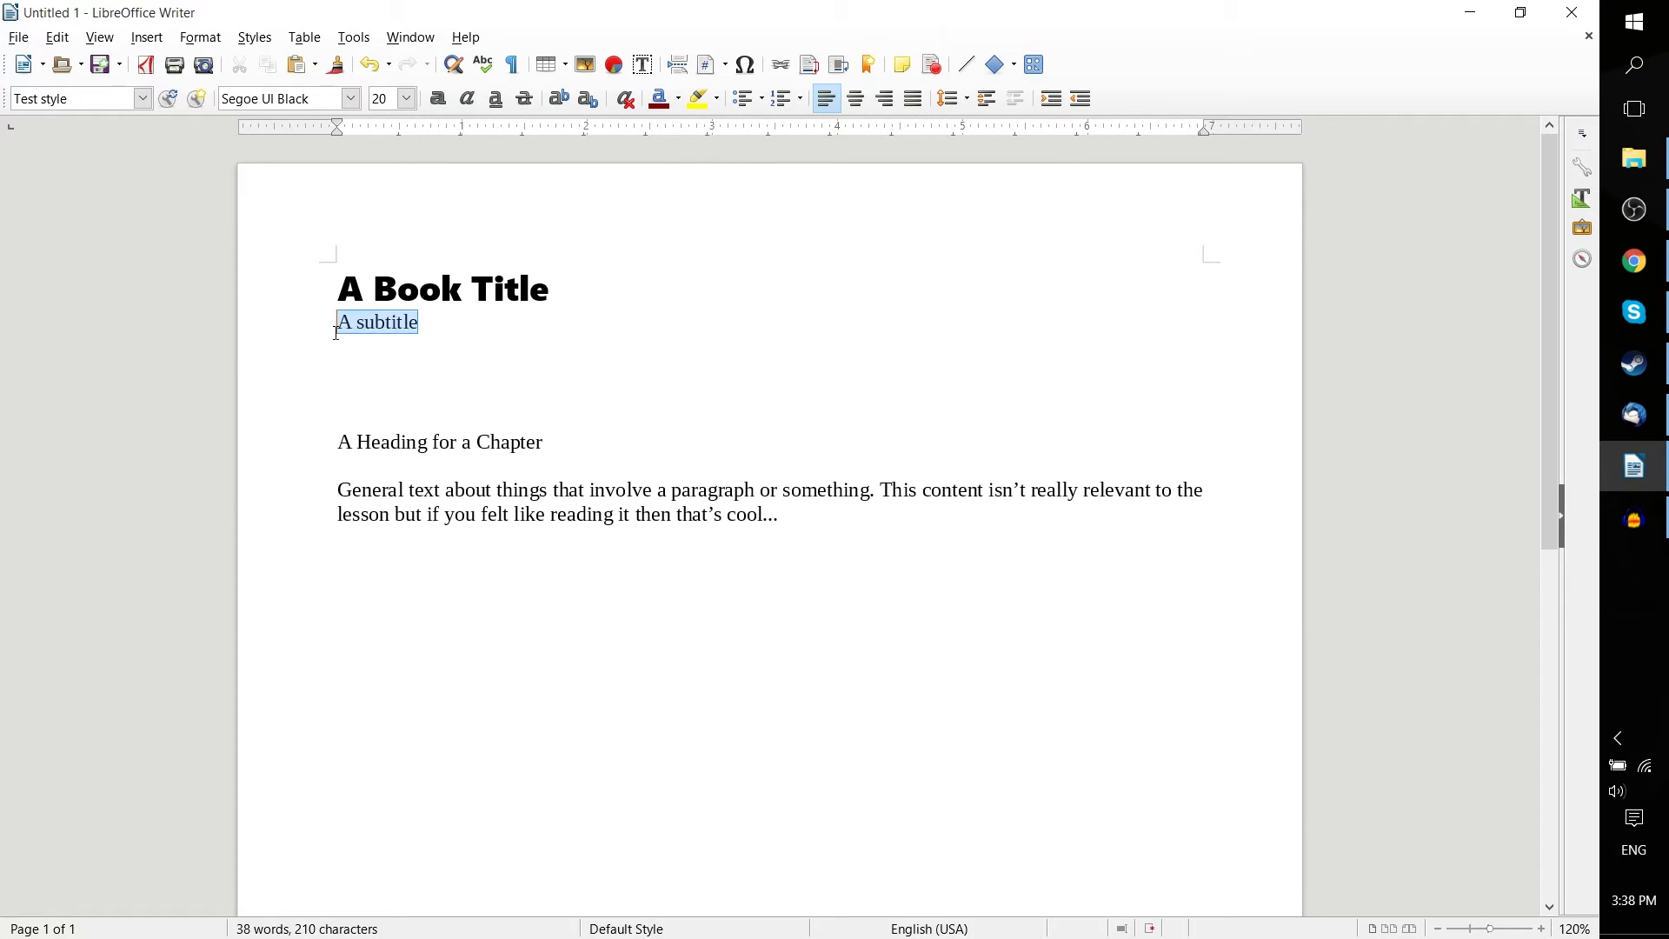
click(143, 98)
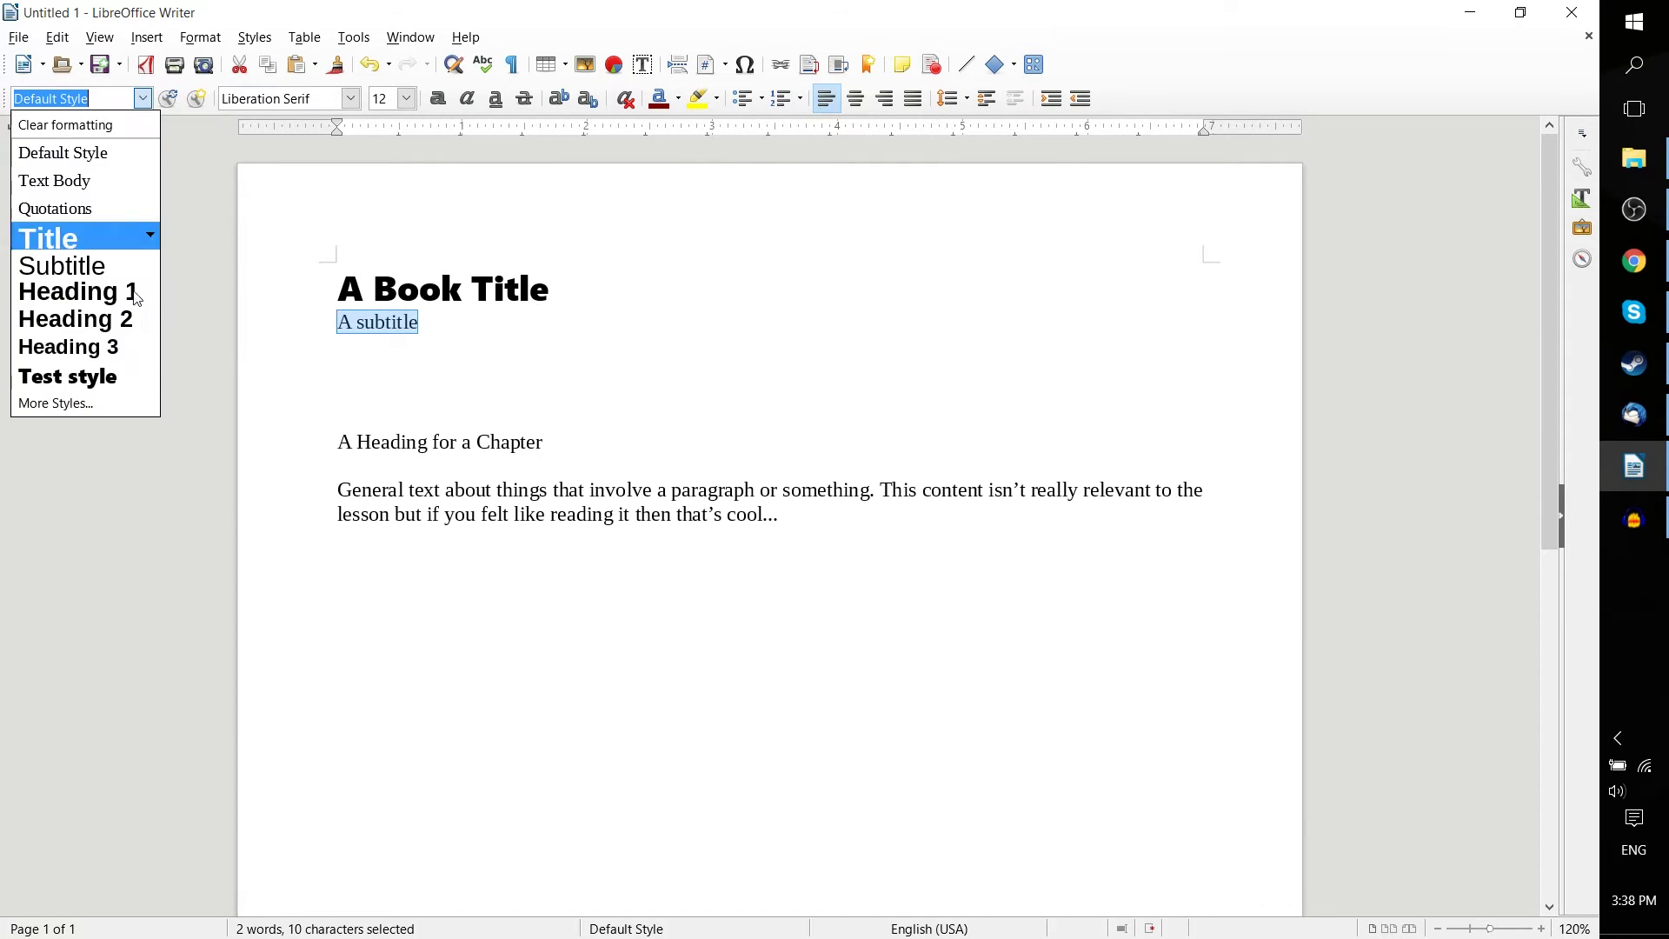
click(139, 375)
click(506, 335)
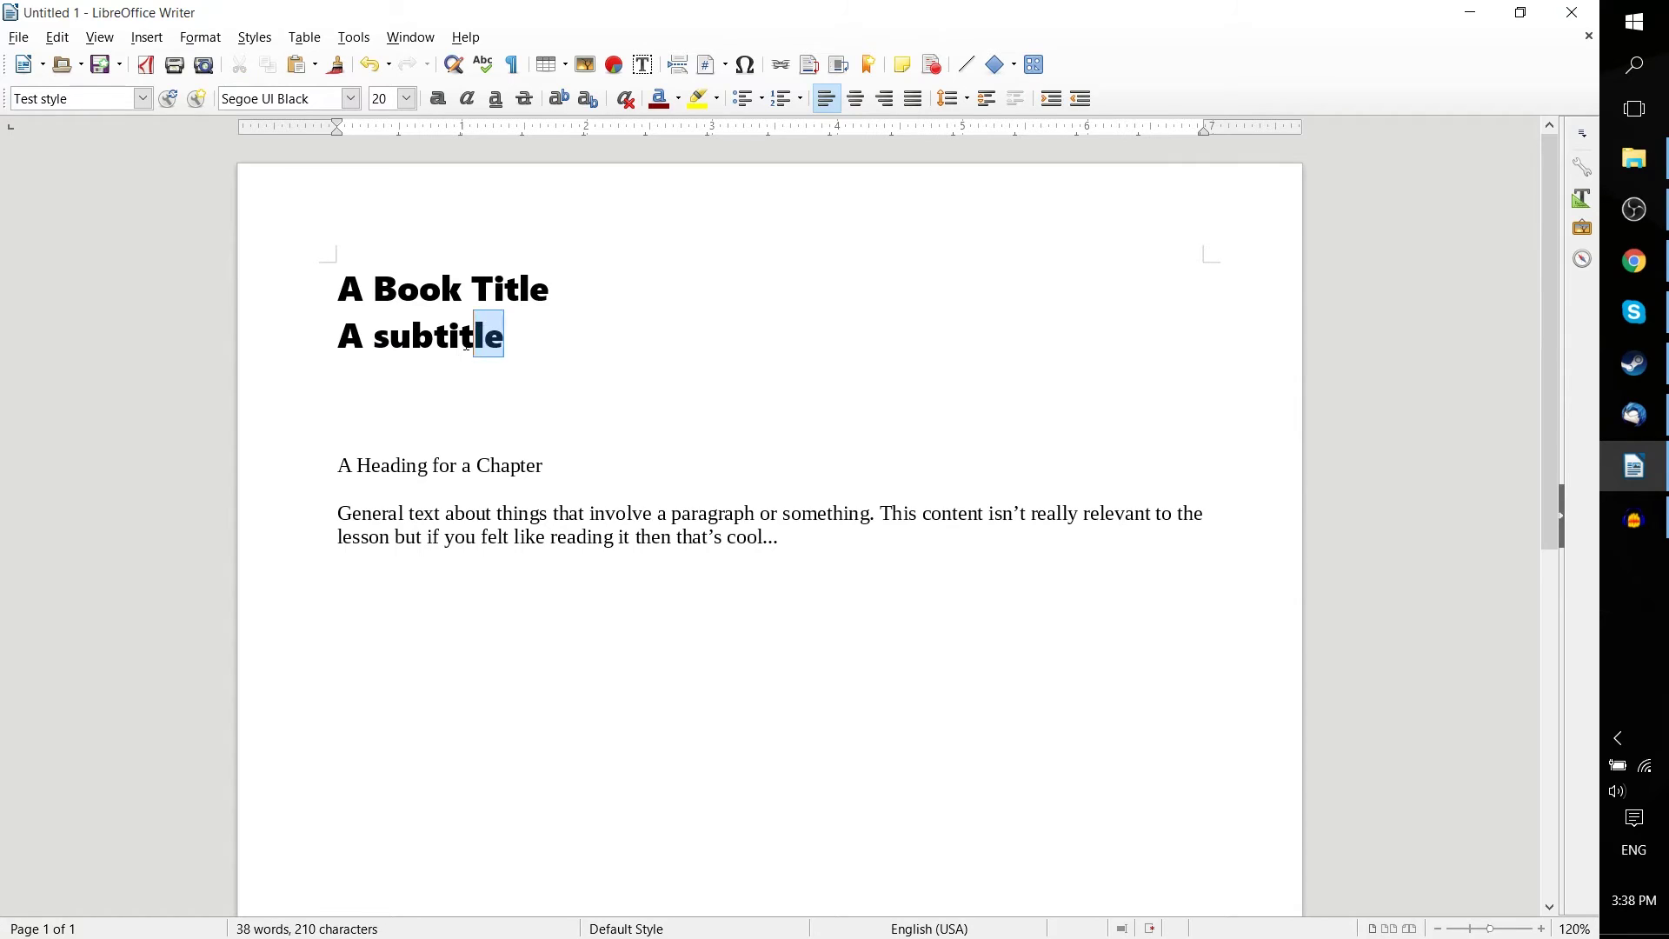
drag(506, 334, 339, 304)
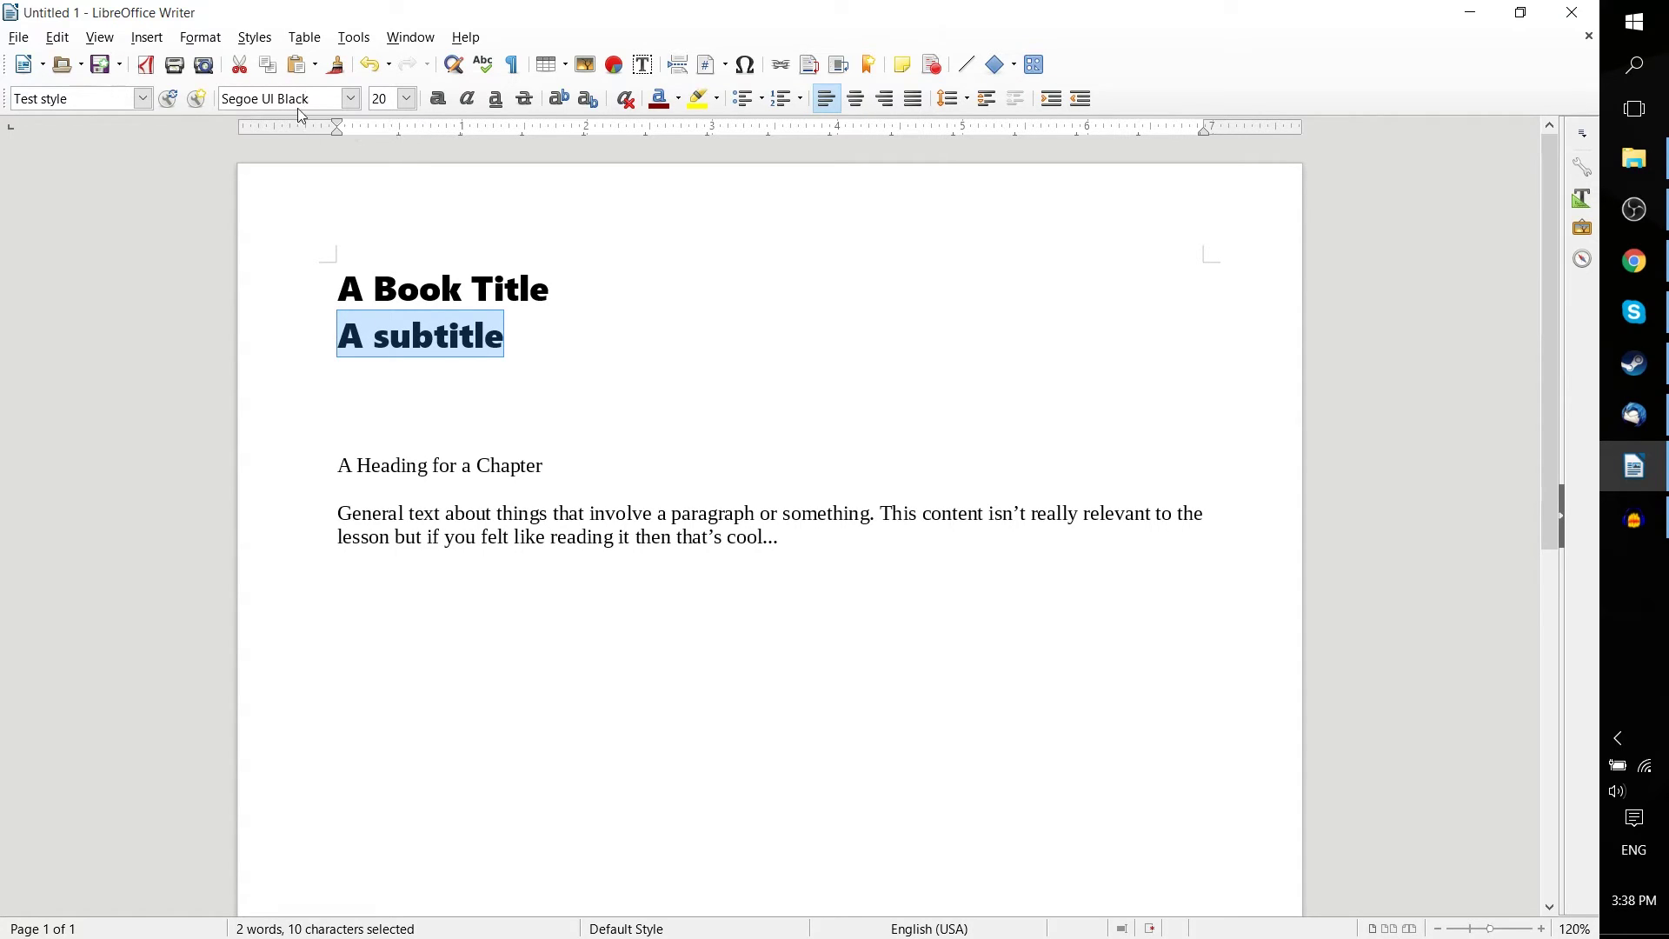
click(577, 365)
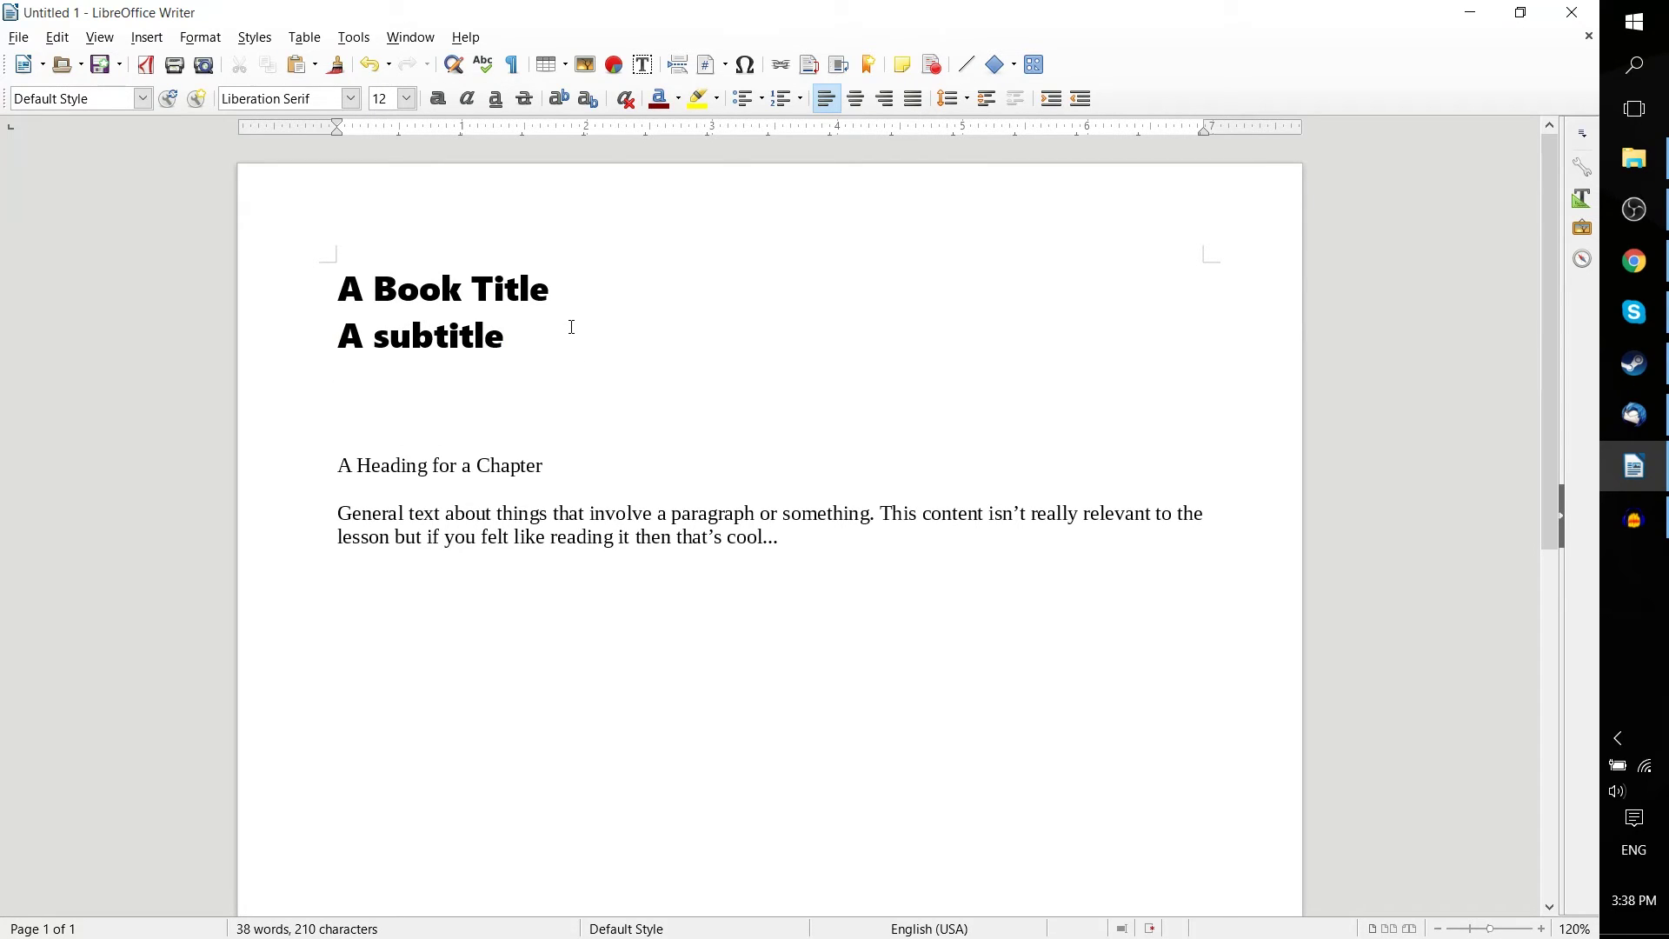
drag(591, 295, 340, 275)
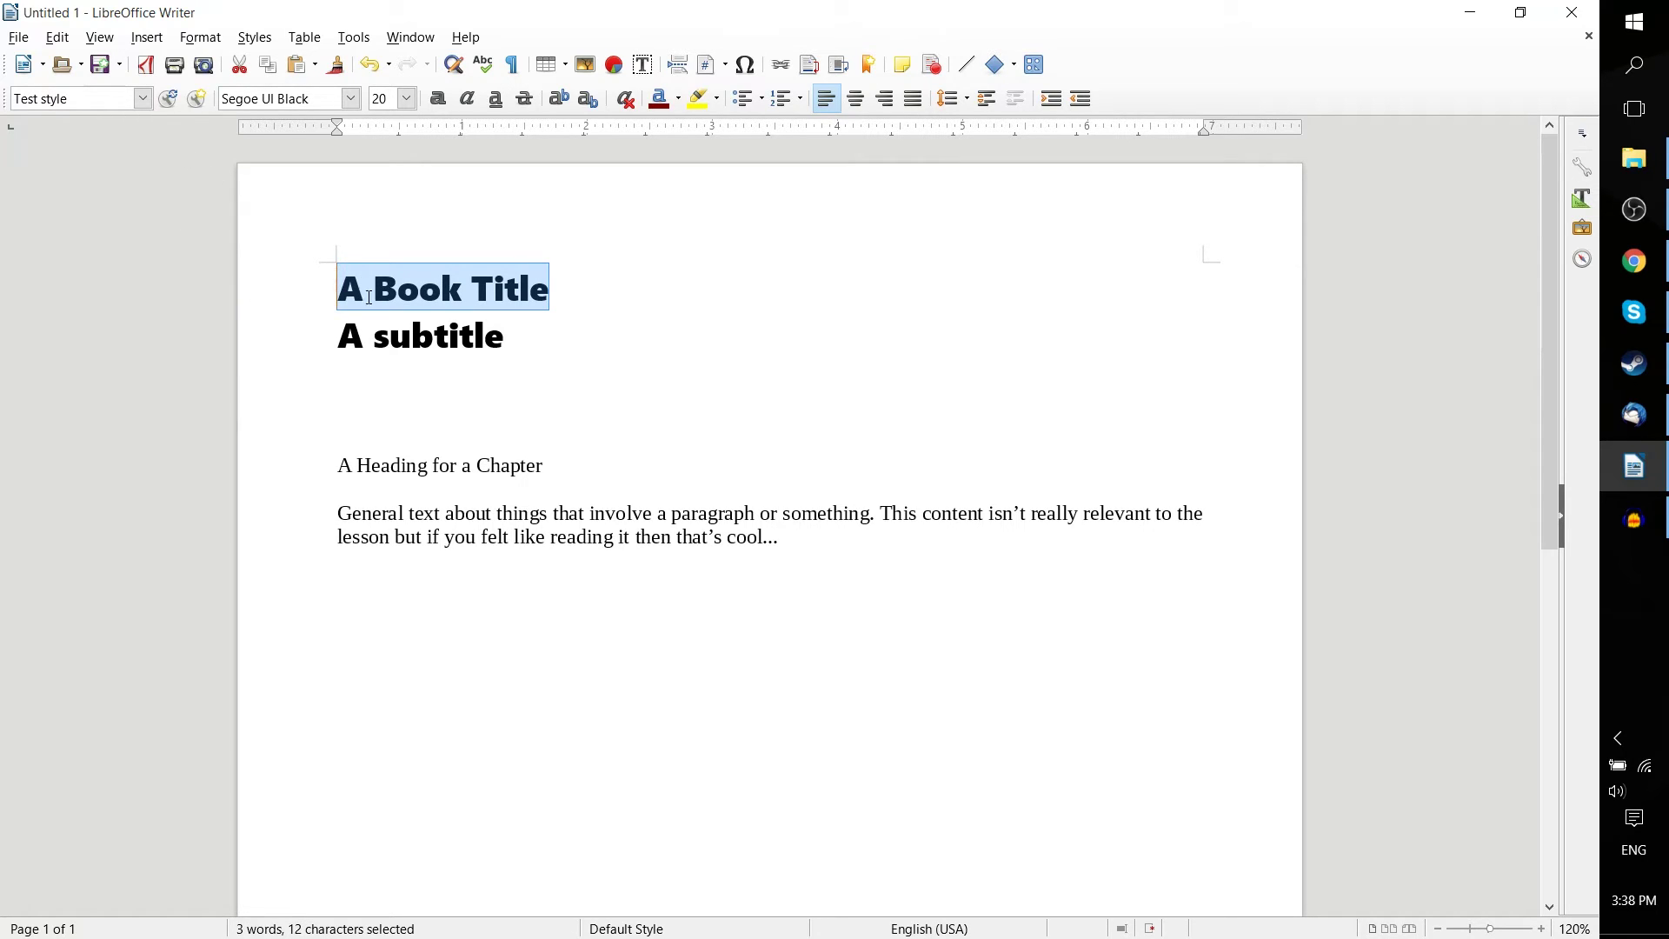
Give 'A Book Title' the Title paragraph style
drag(553, 292, 301, 300)
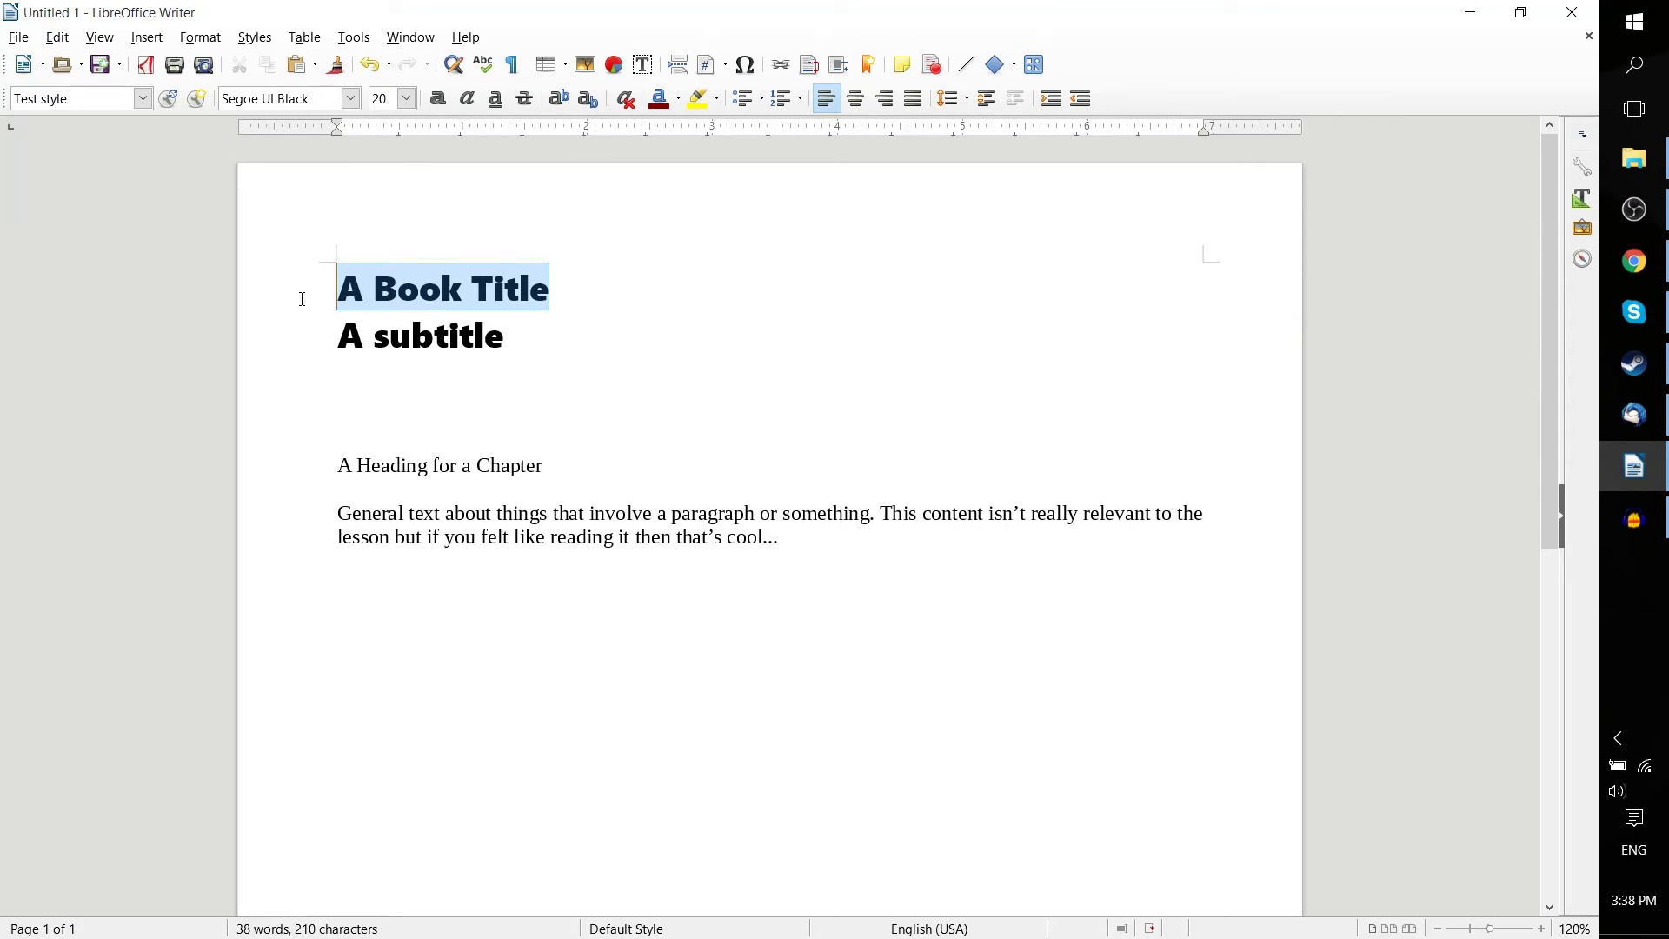
click(143, 99)
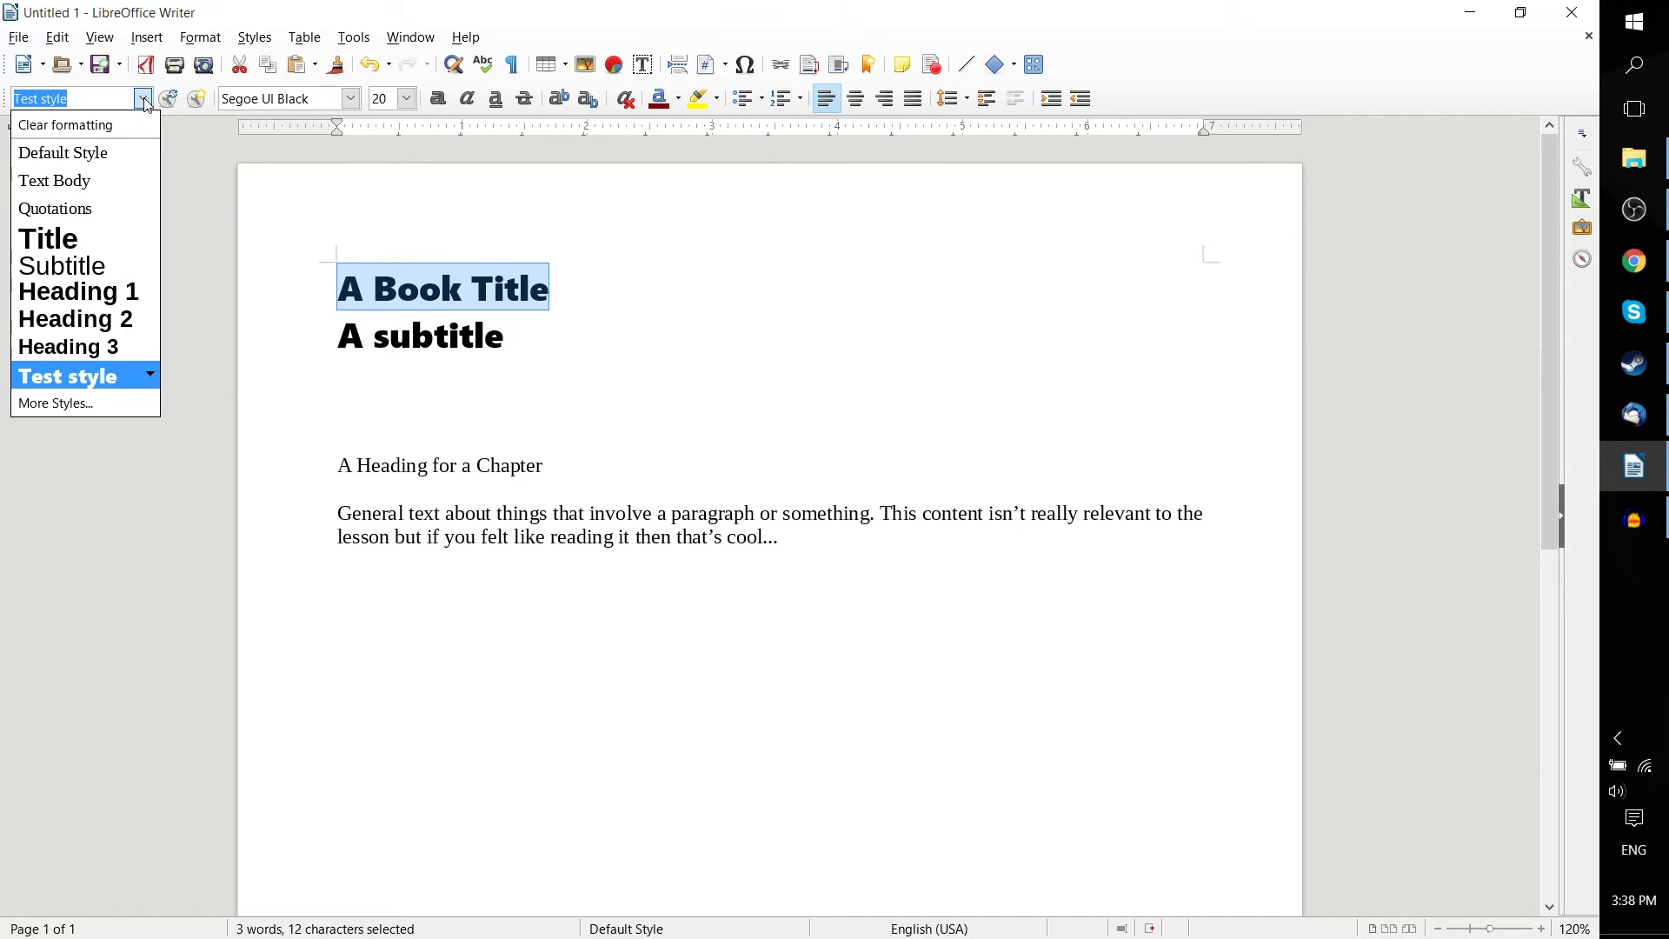
click(105, 235)
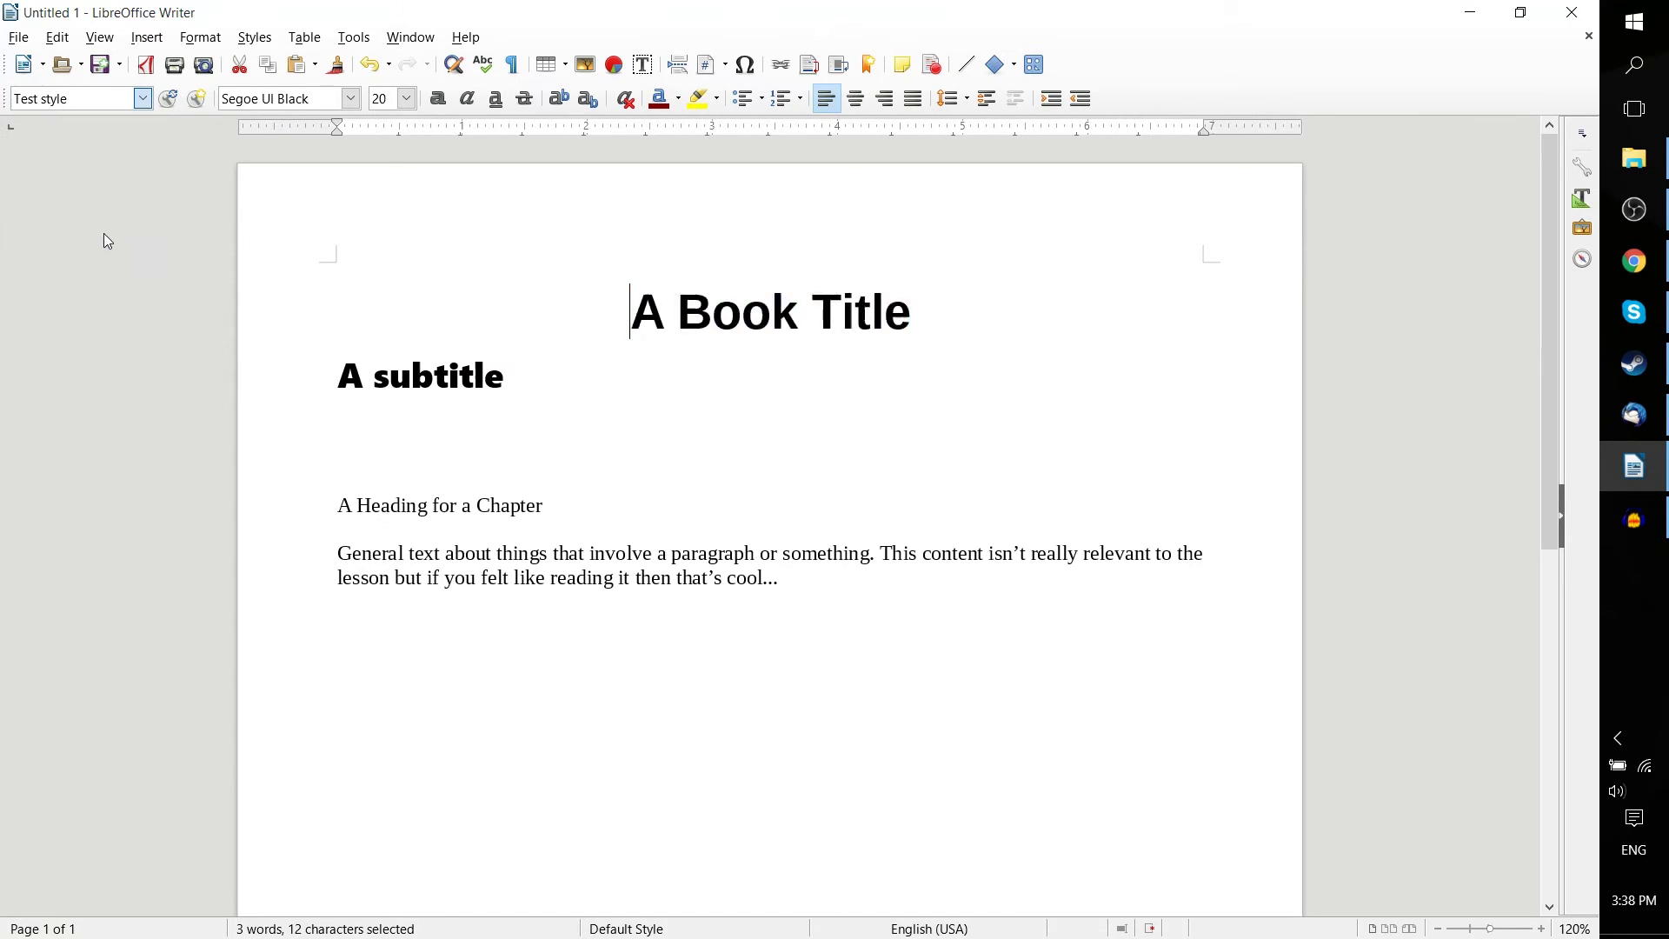
click(630, 313)
drag(631, 313, 912, 308)
click(912, 308)
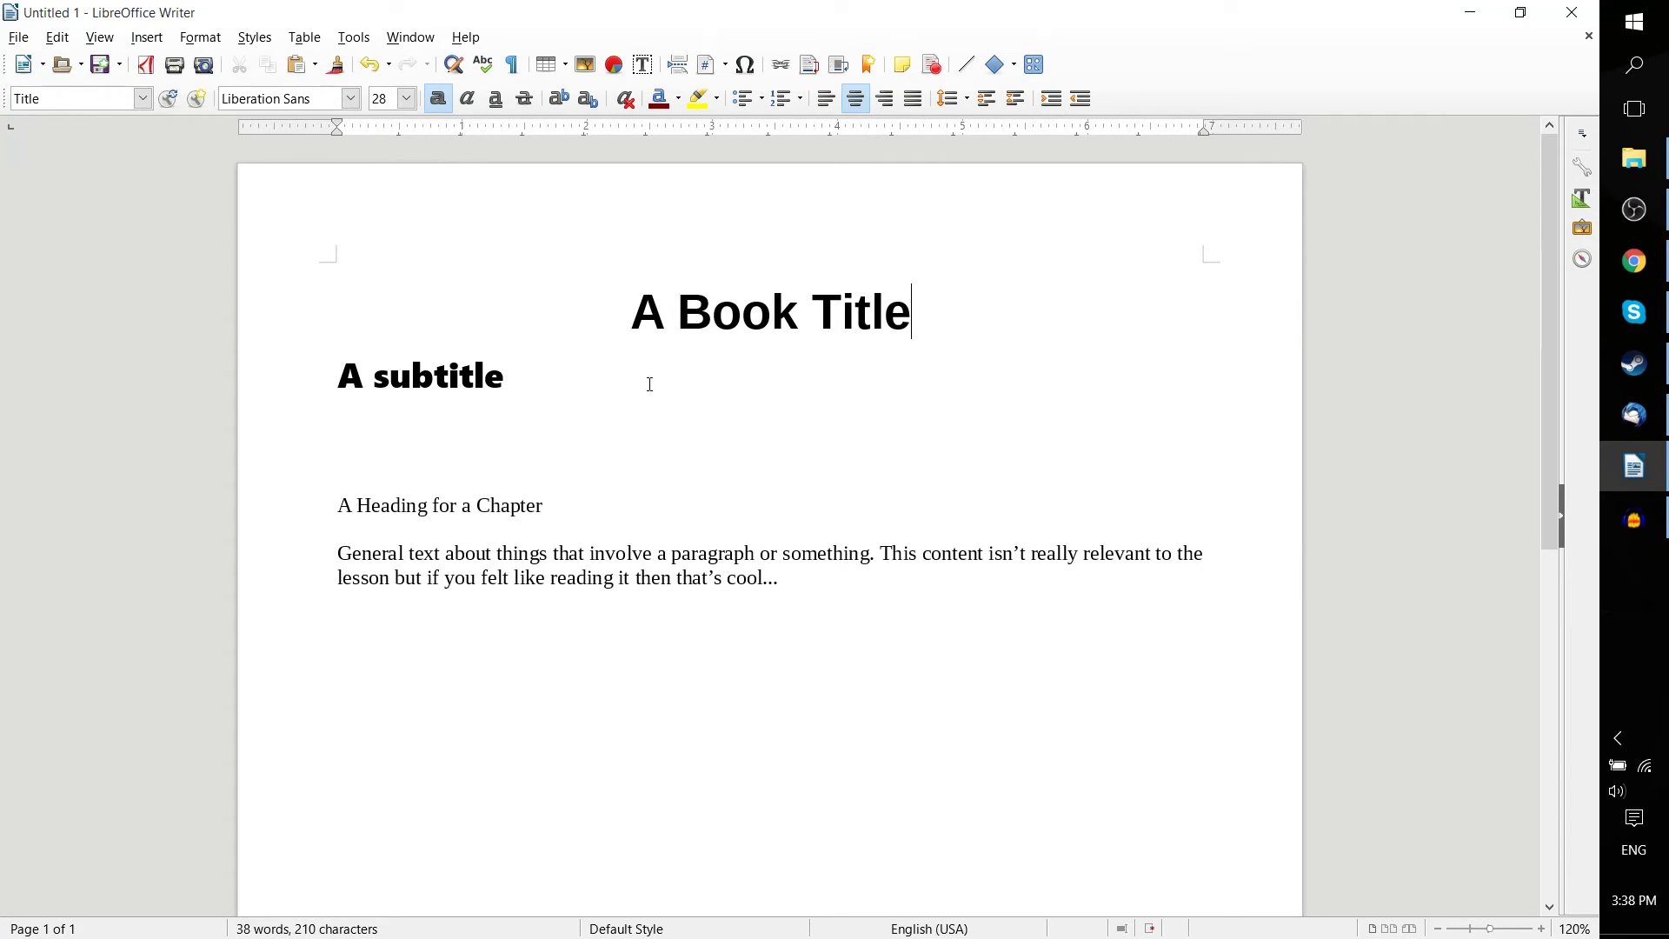
Give 'A subtitle' the Subtitle paragraph style
drag(650, 384, 183, 374)
click(144, 99)
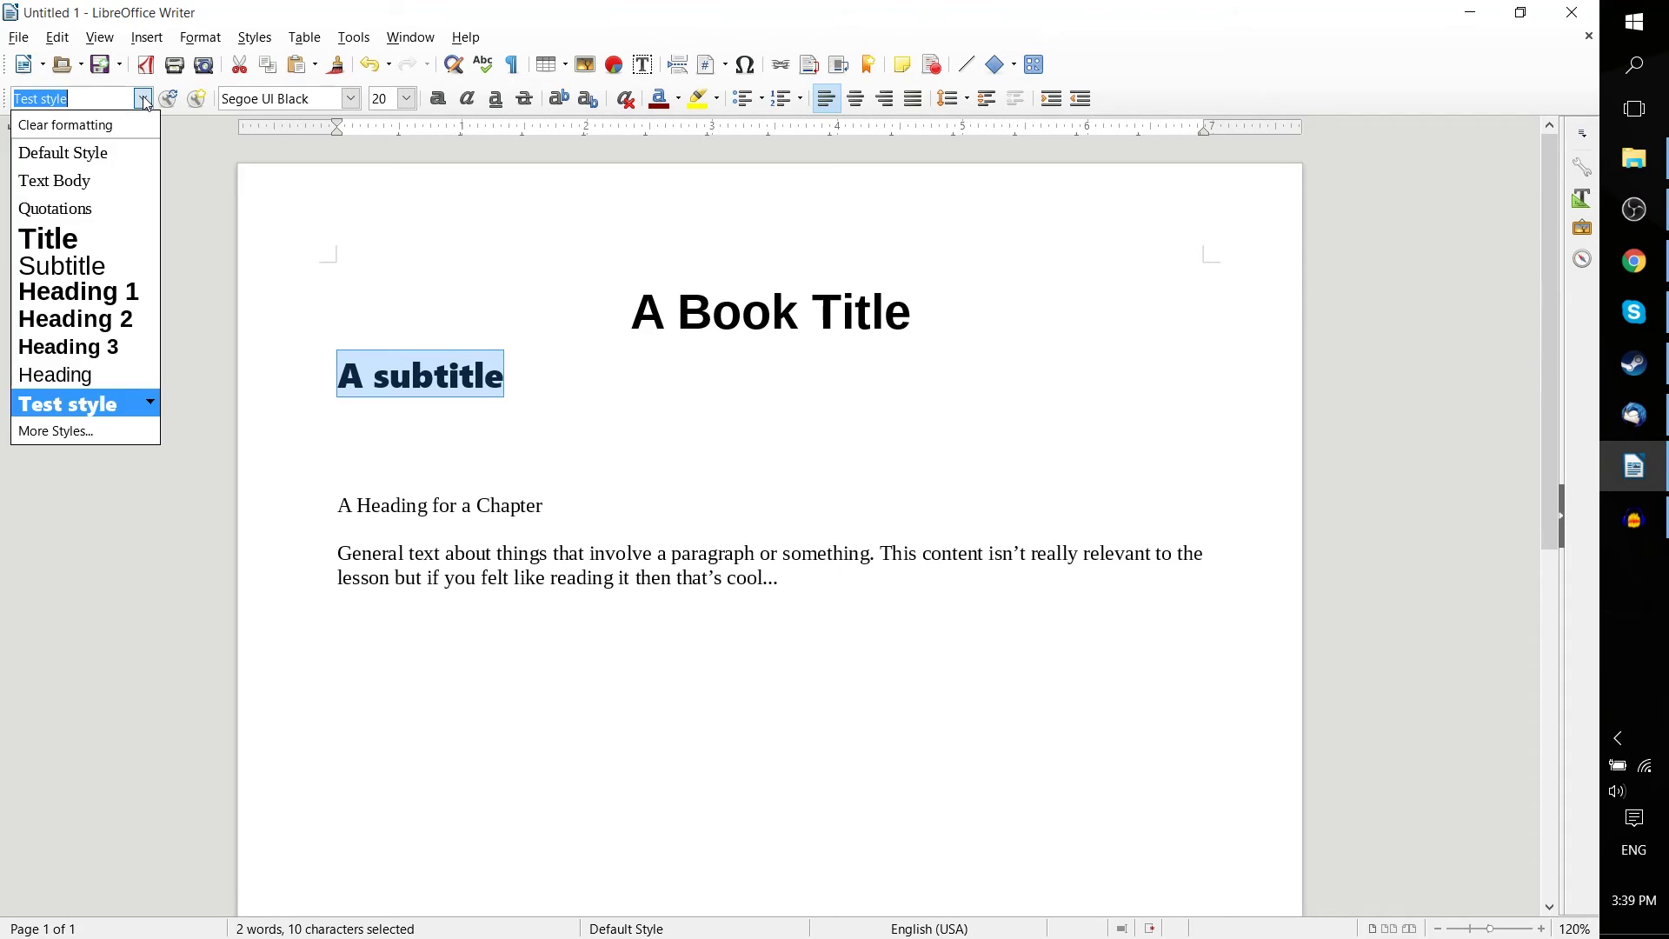
click(92, 266)
click(907, 380)
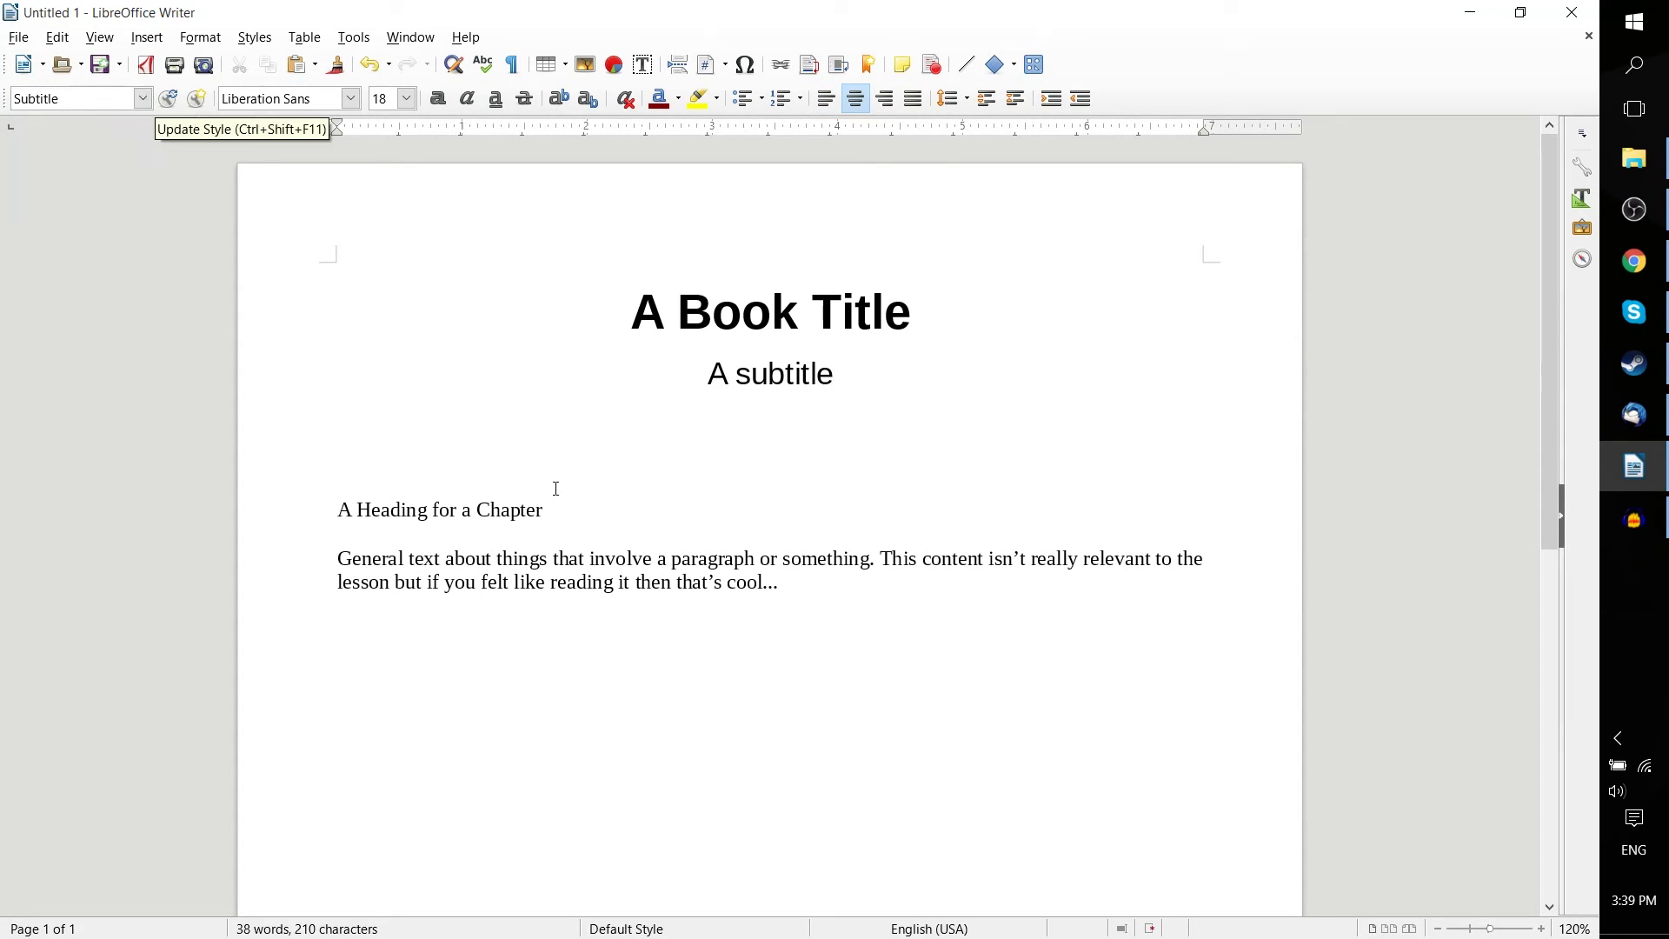
Make 'A Heading for a Chapter' a Heading 2 with Ctrl+2
mouse_move(566, 497)
mouse_down()
mouse_move(261, 481)
mouse_move(343, 507)
mouse_move(566, 518)
mouse_up()
key(ctrl+2)
click(144, 98)
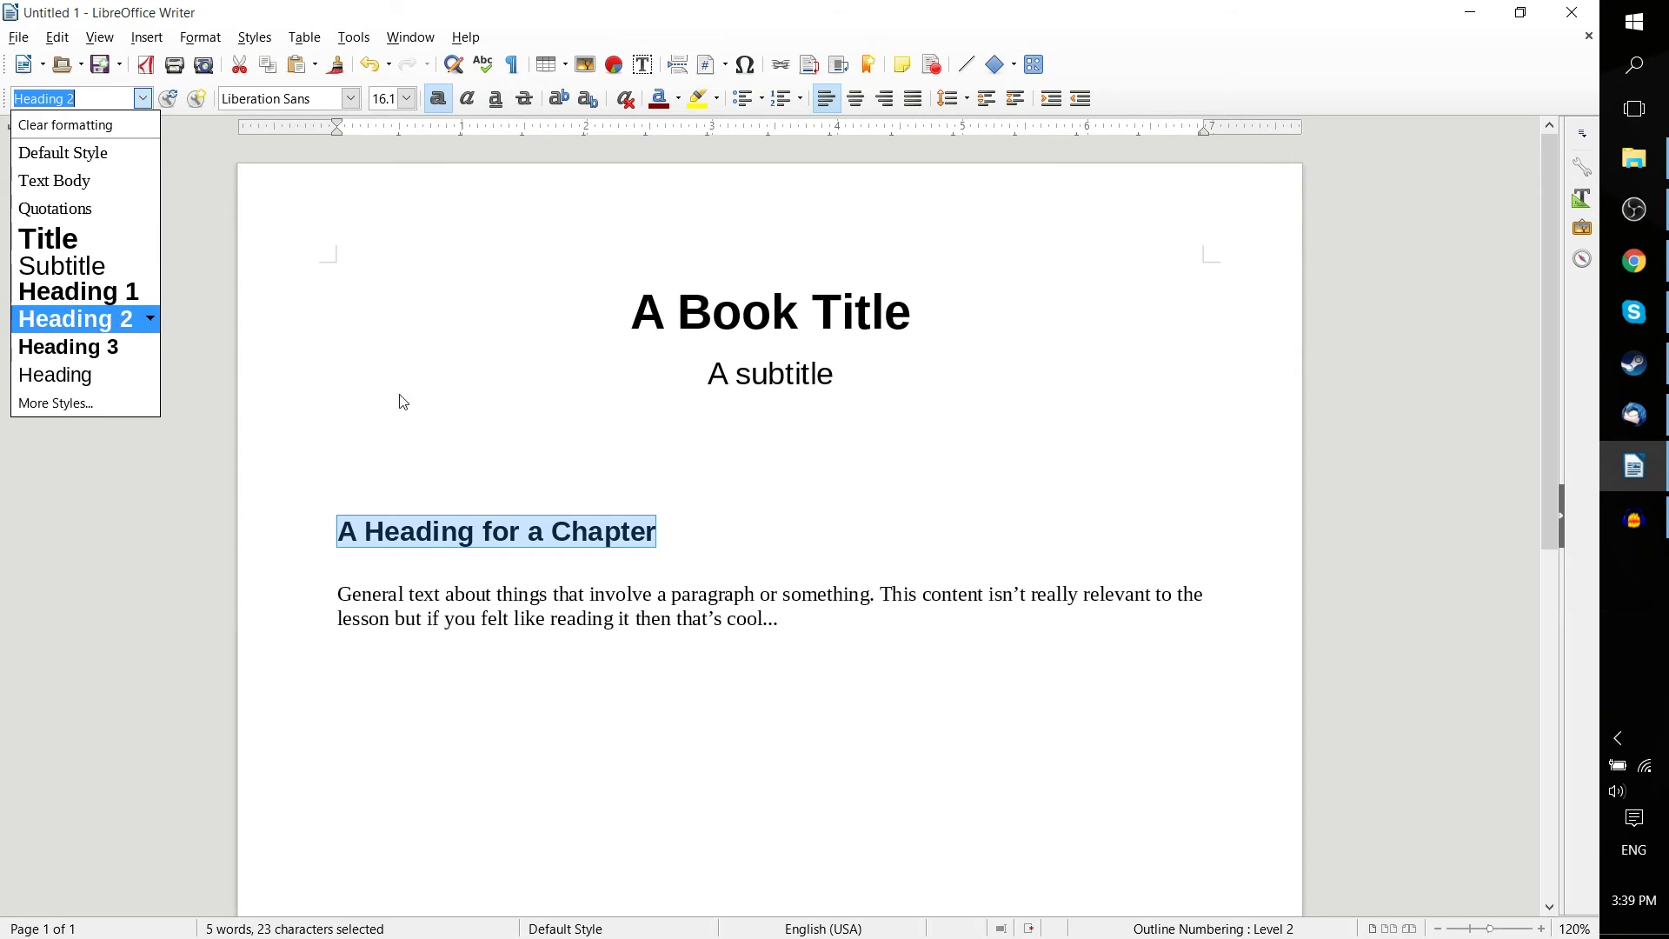
click(749, 548)
click(748, 570)
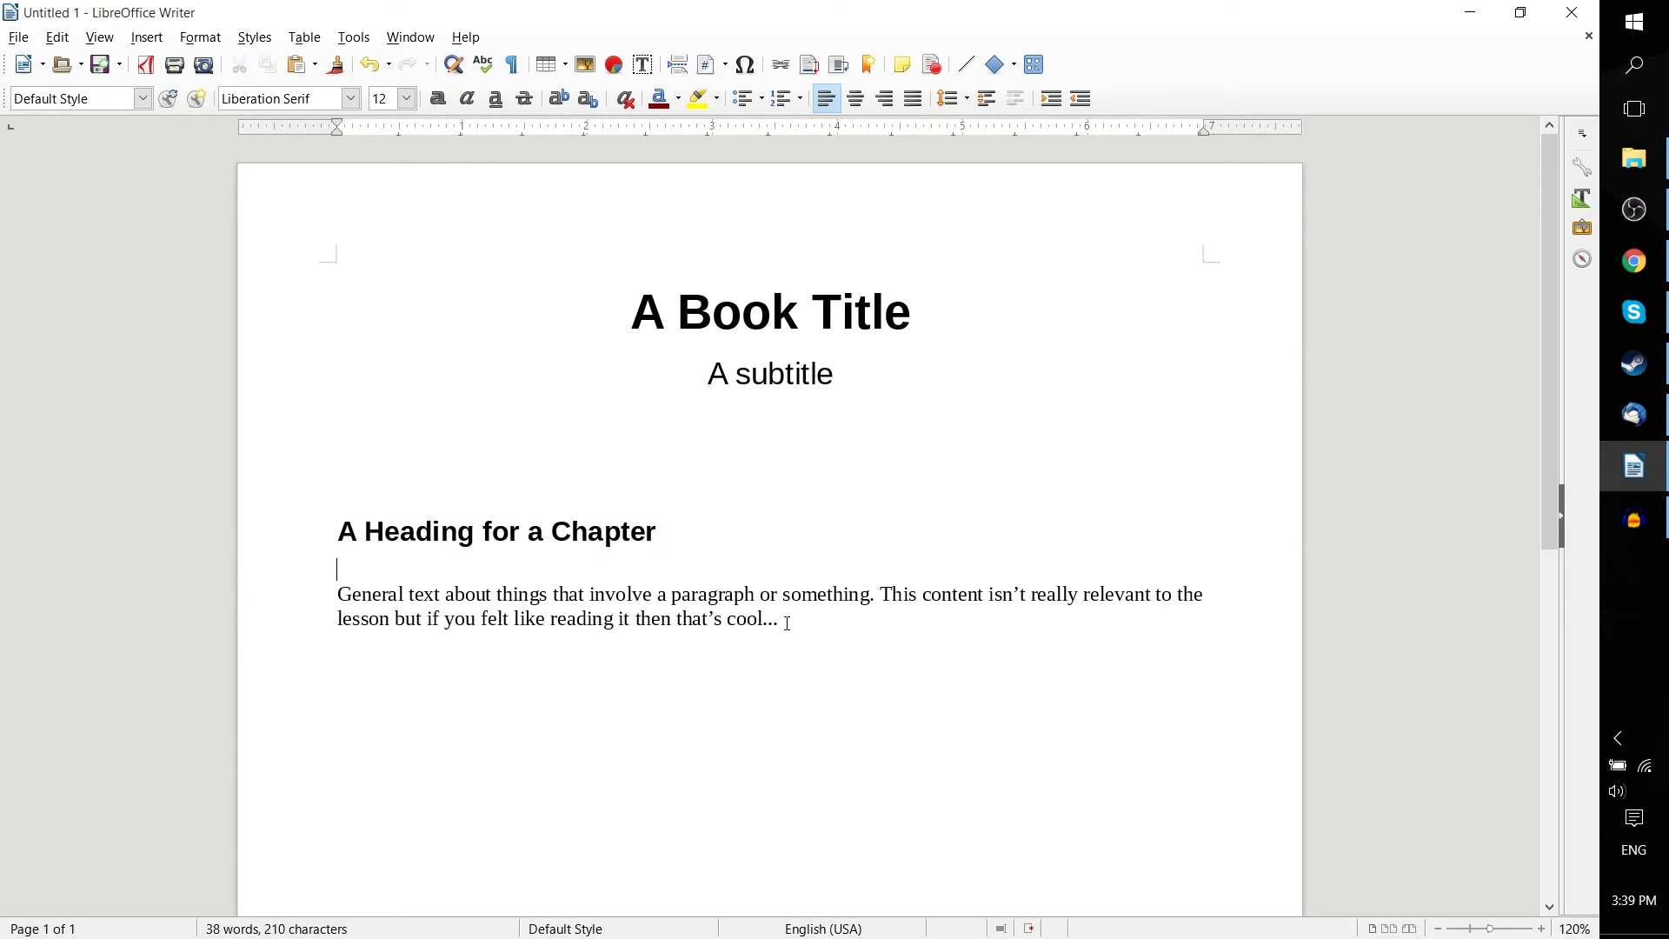
Give the body paragraph the Text Body style (Liberation Serif 12)
drag(783, 619, 311, 586)
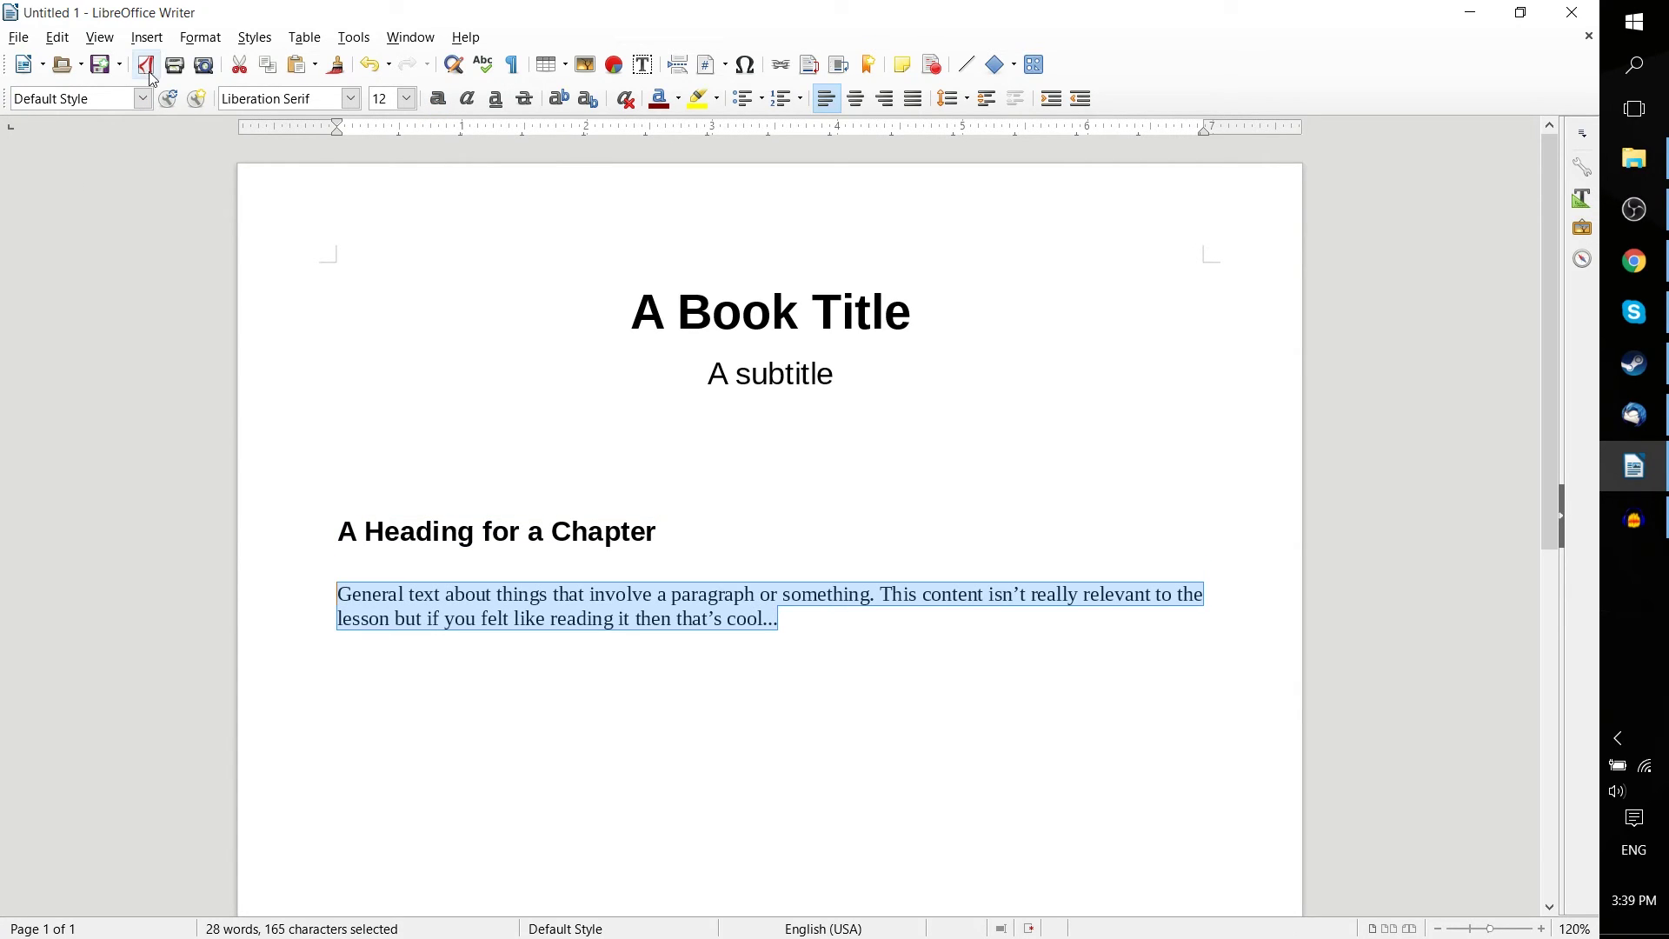
click(143, 98)
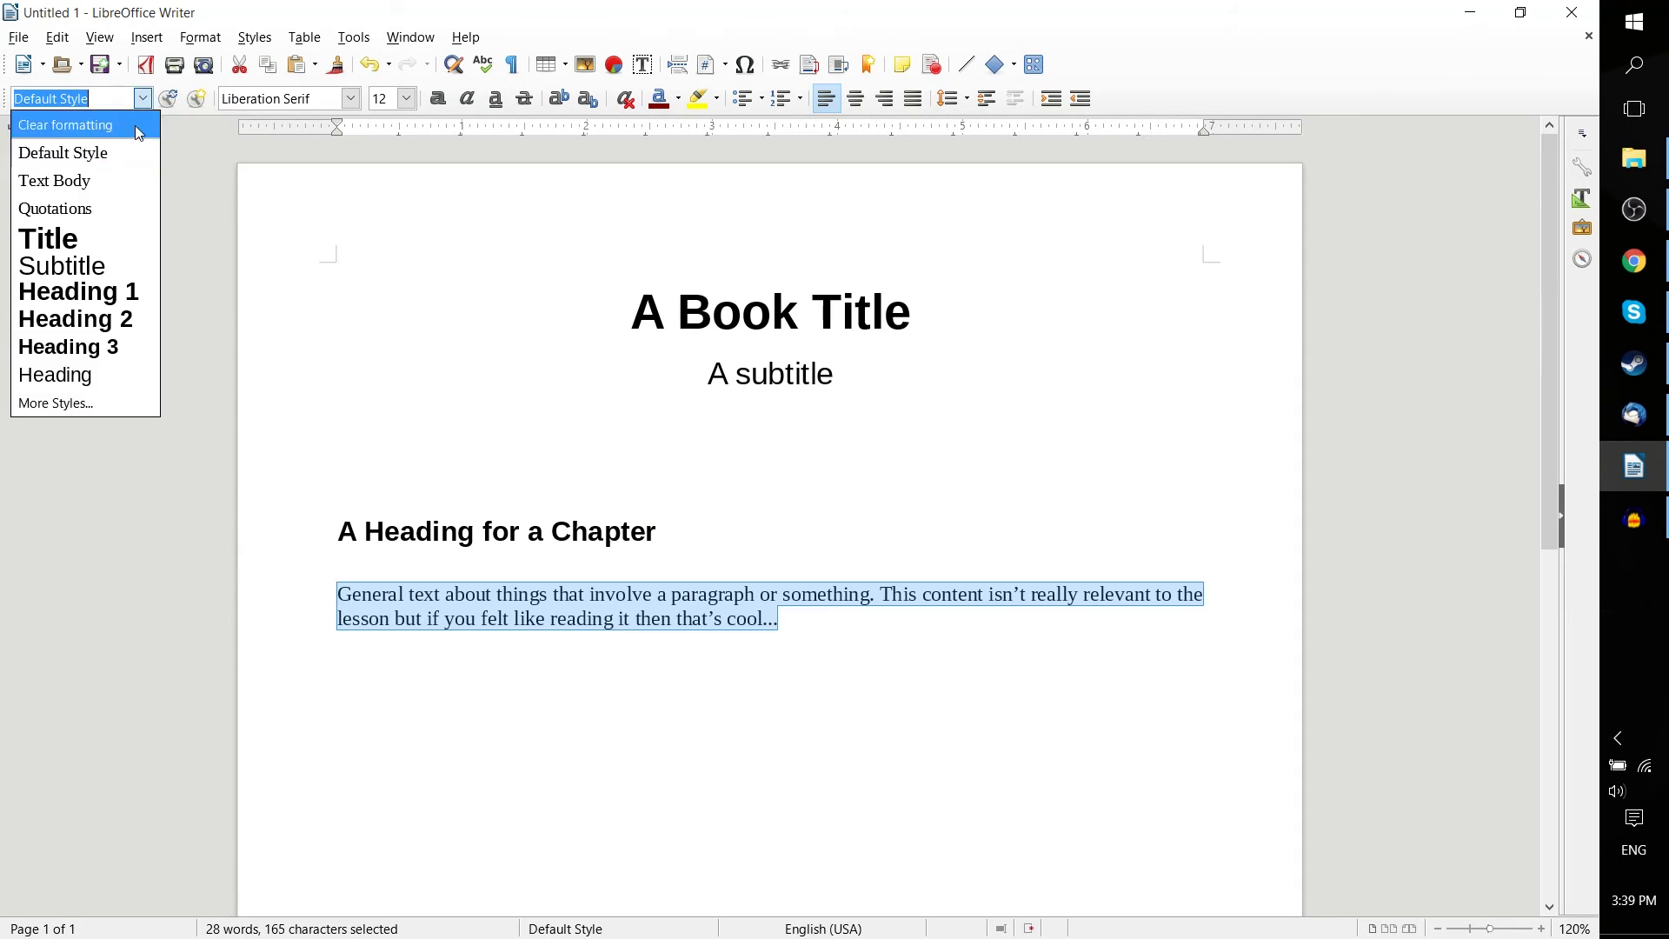
click(95, 180)
click(790, 621)
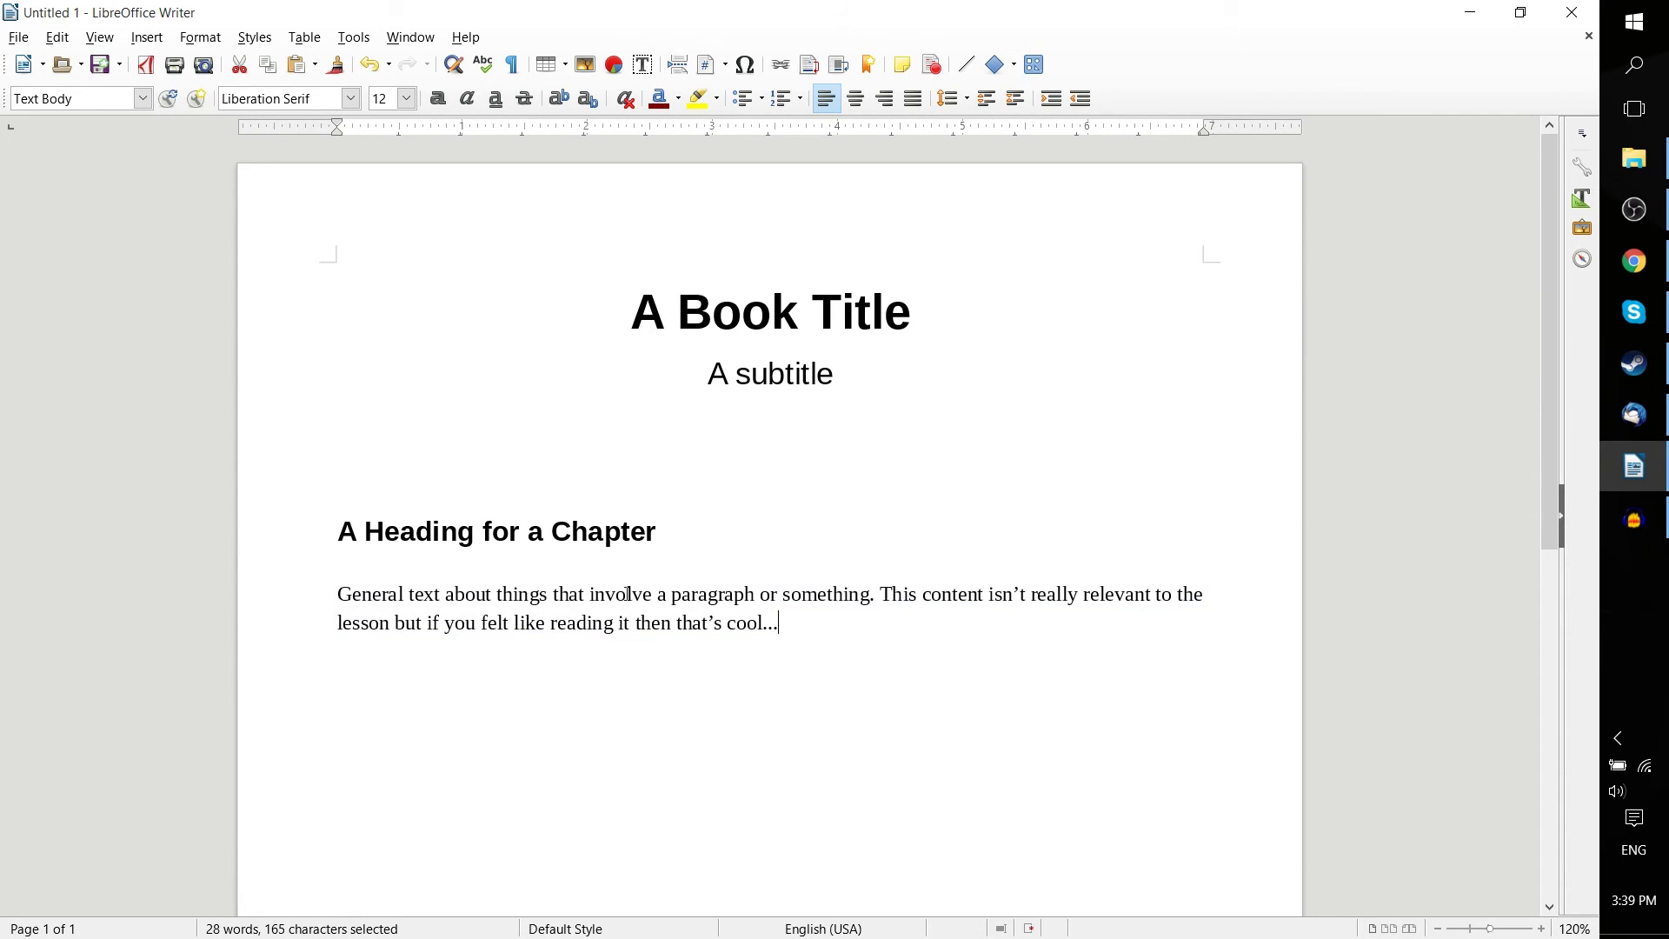
click(668, 598)
click(663, 623)
key(End)
drag(790, 618, 338, 598)
click(447, 461)
click(406, 98)
click(383, 248)
drag(780, 623, 223, 574)
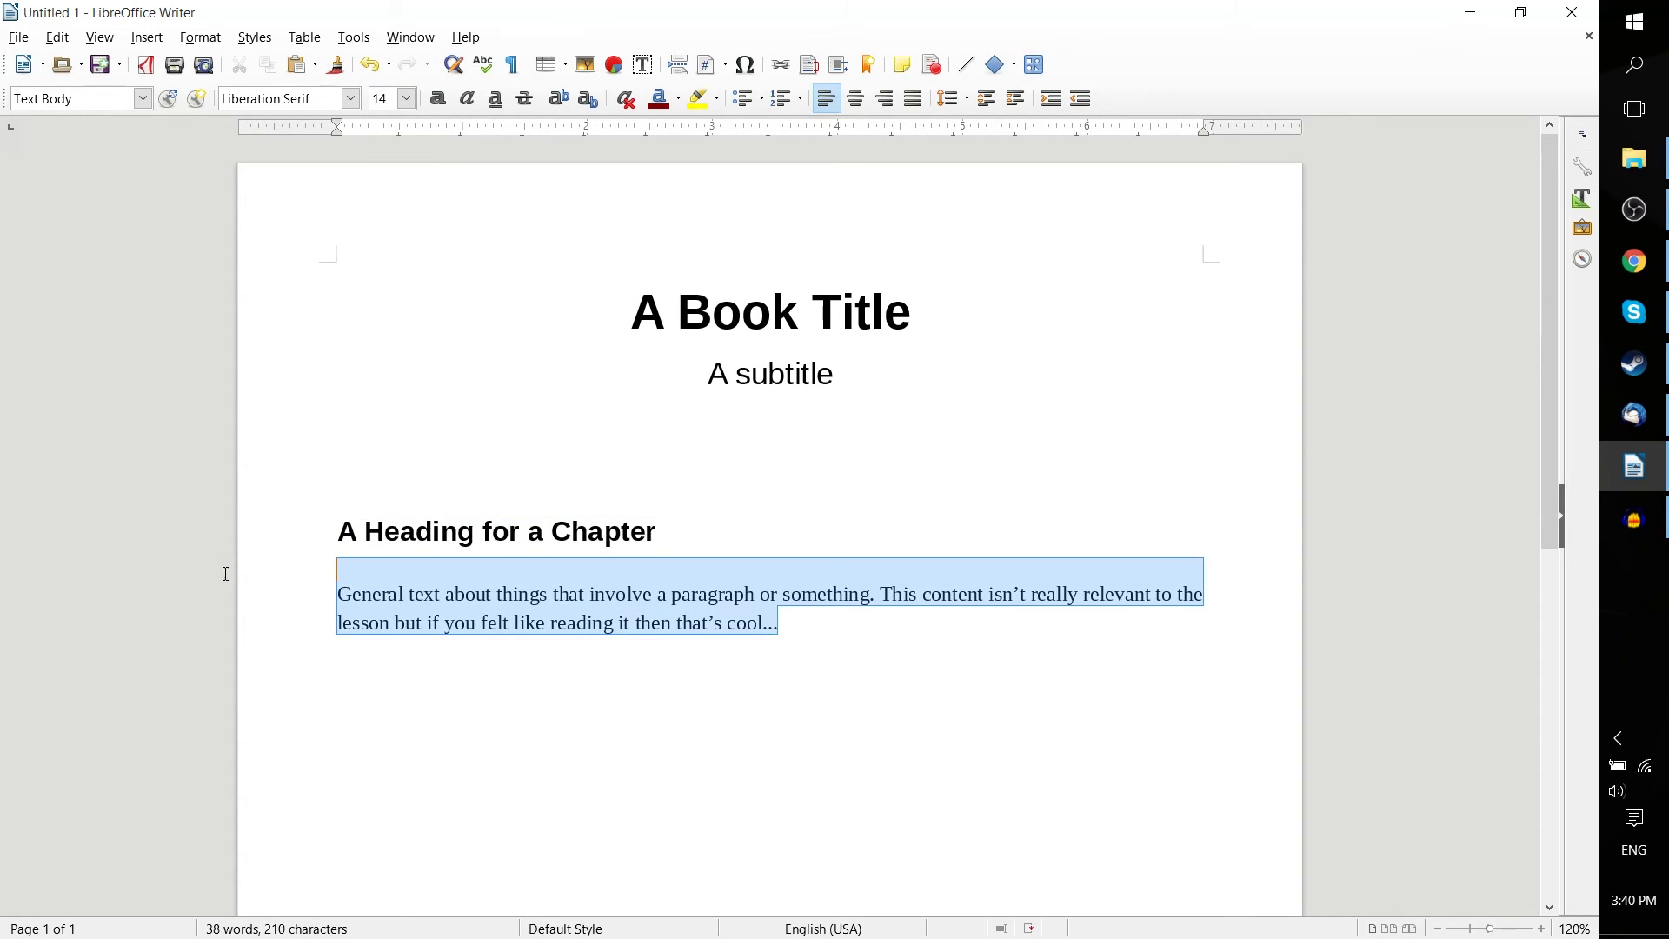
click(407, 98)
click(386, 245)
click(1059, 639)
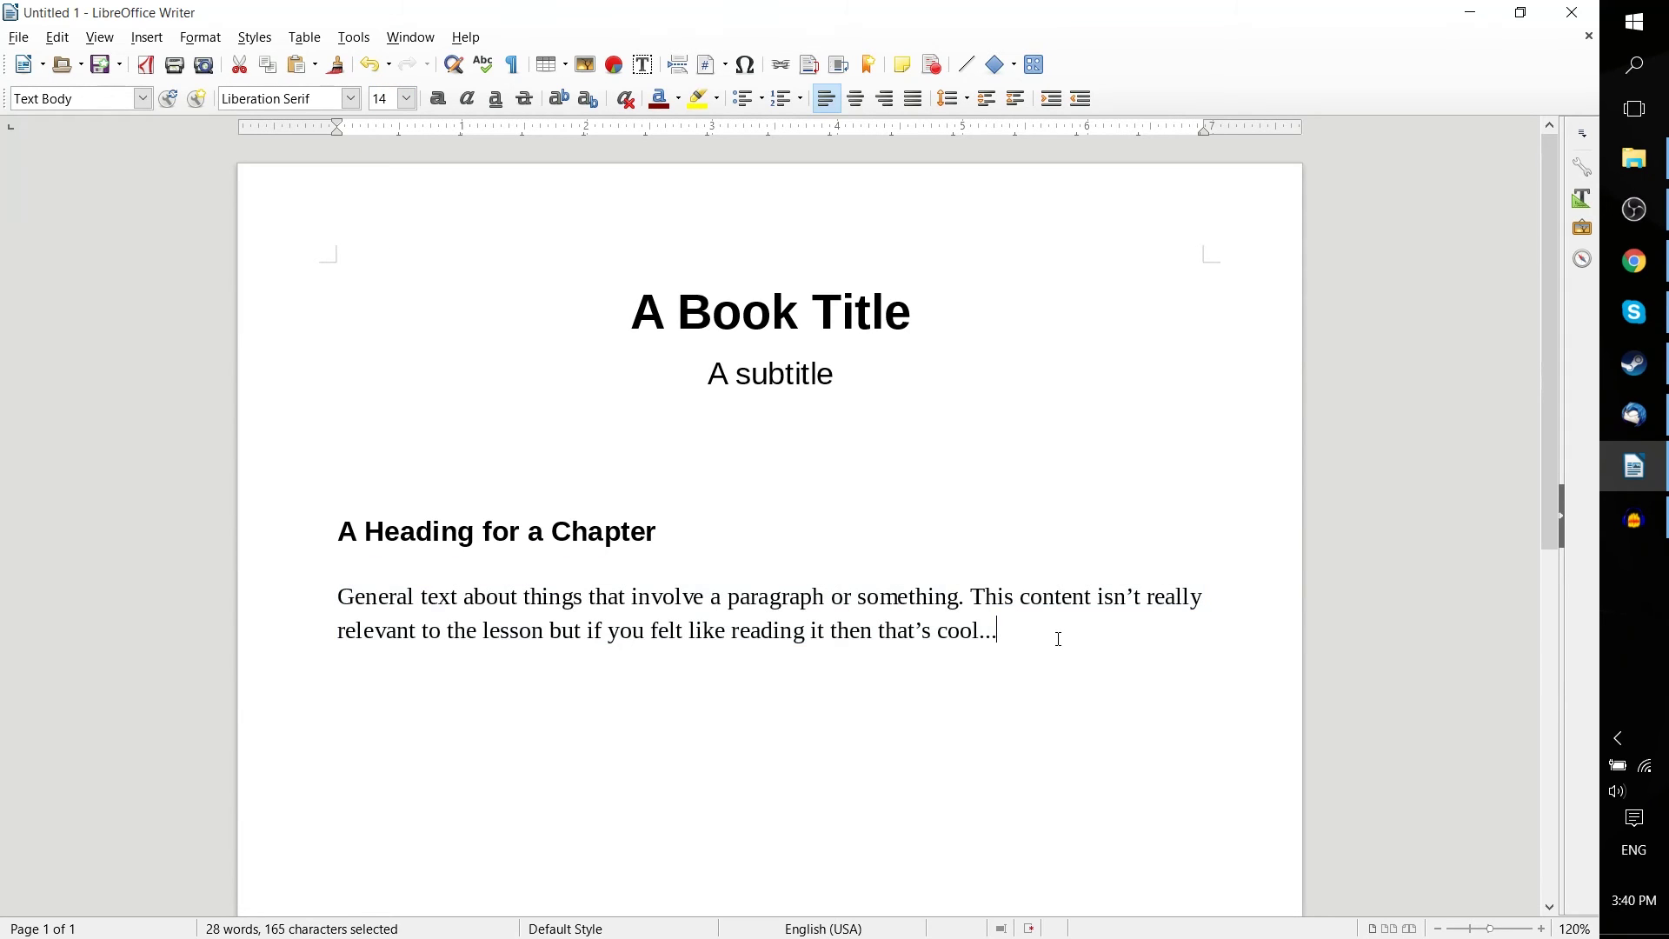
click(139, 101)
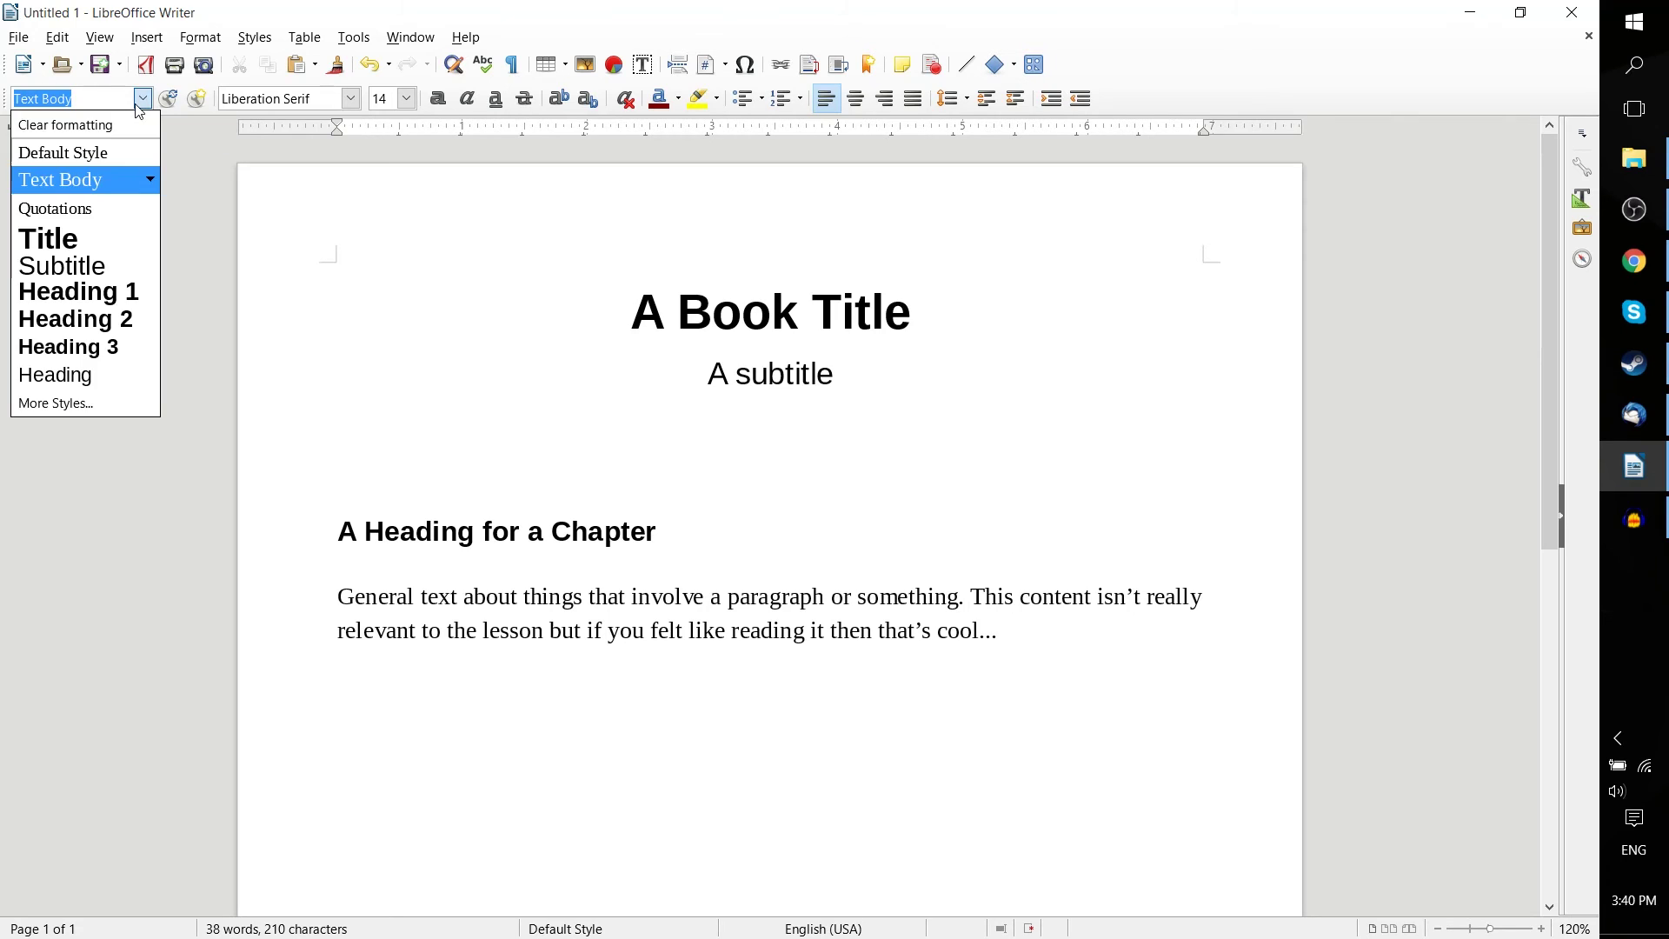
click(850, 613)
drag(1029, 628, 280, 589)
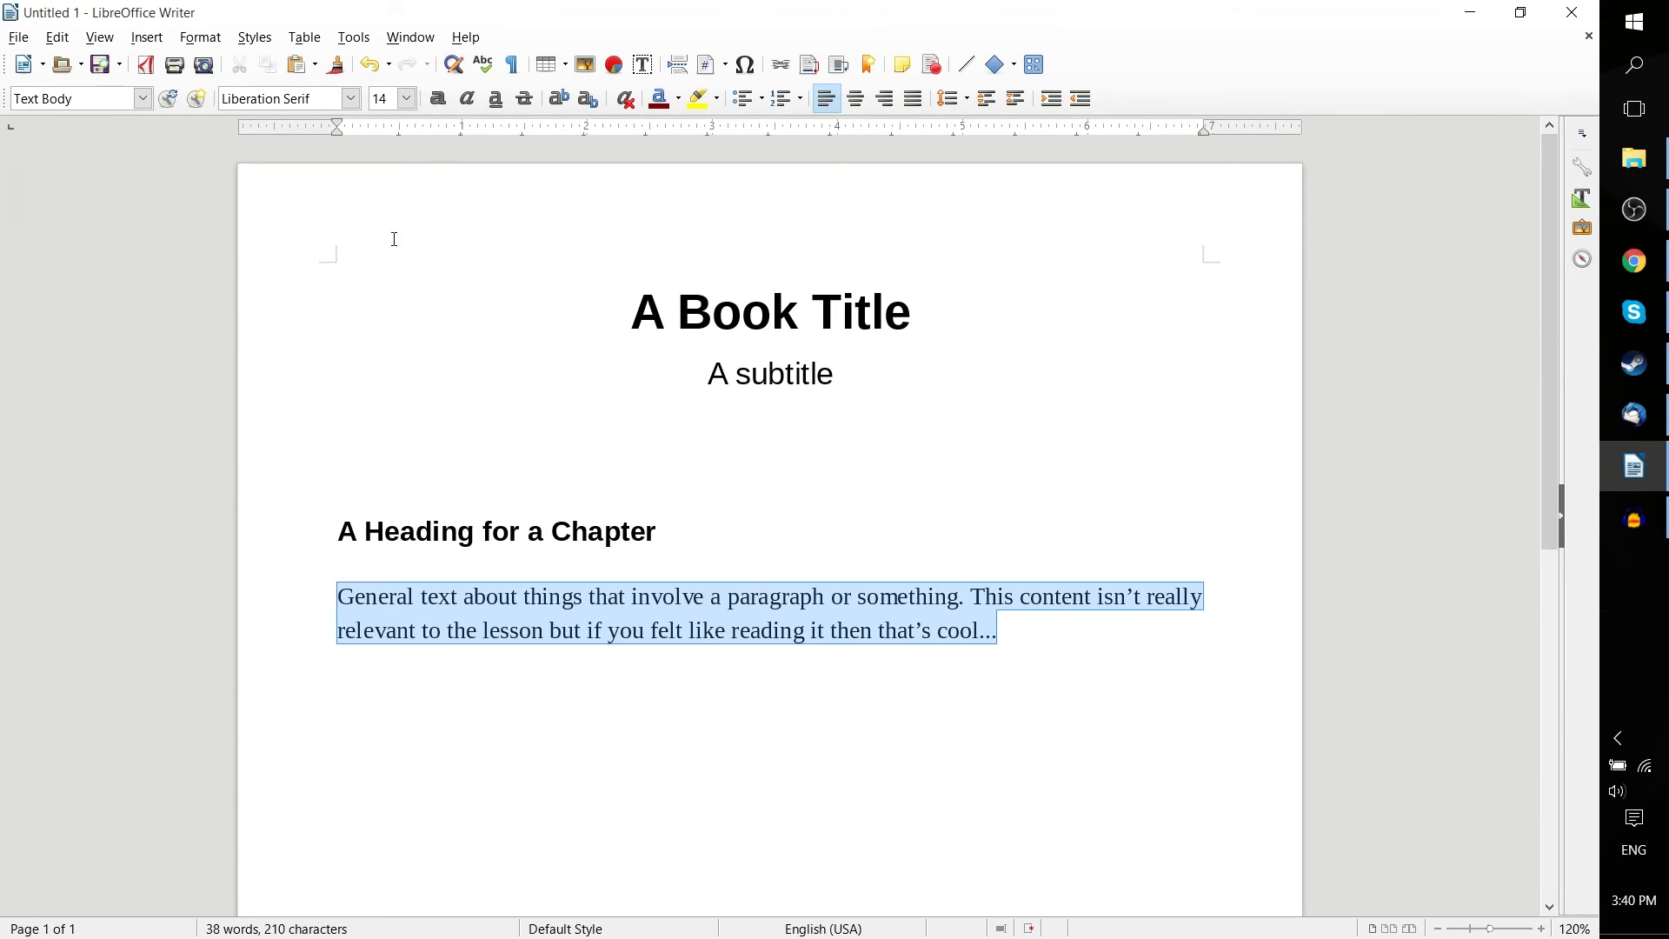
click(407, 98)
click(389, 175)
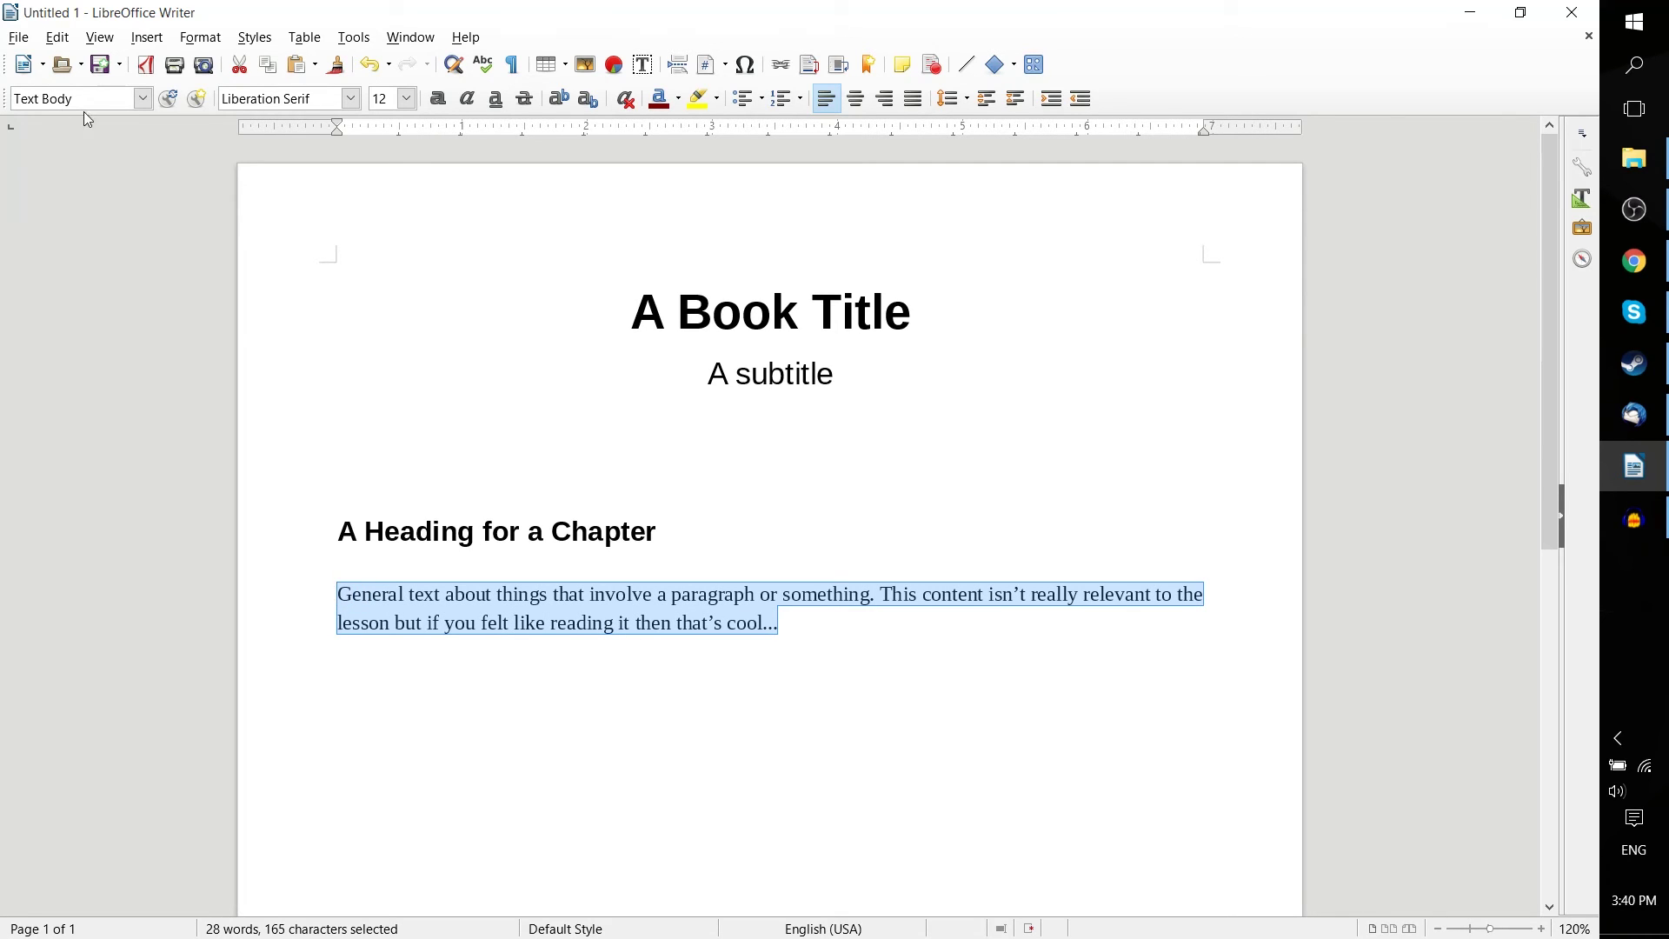
click(141, 98)
click(104, 174)
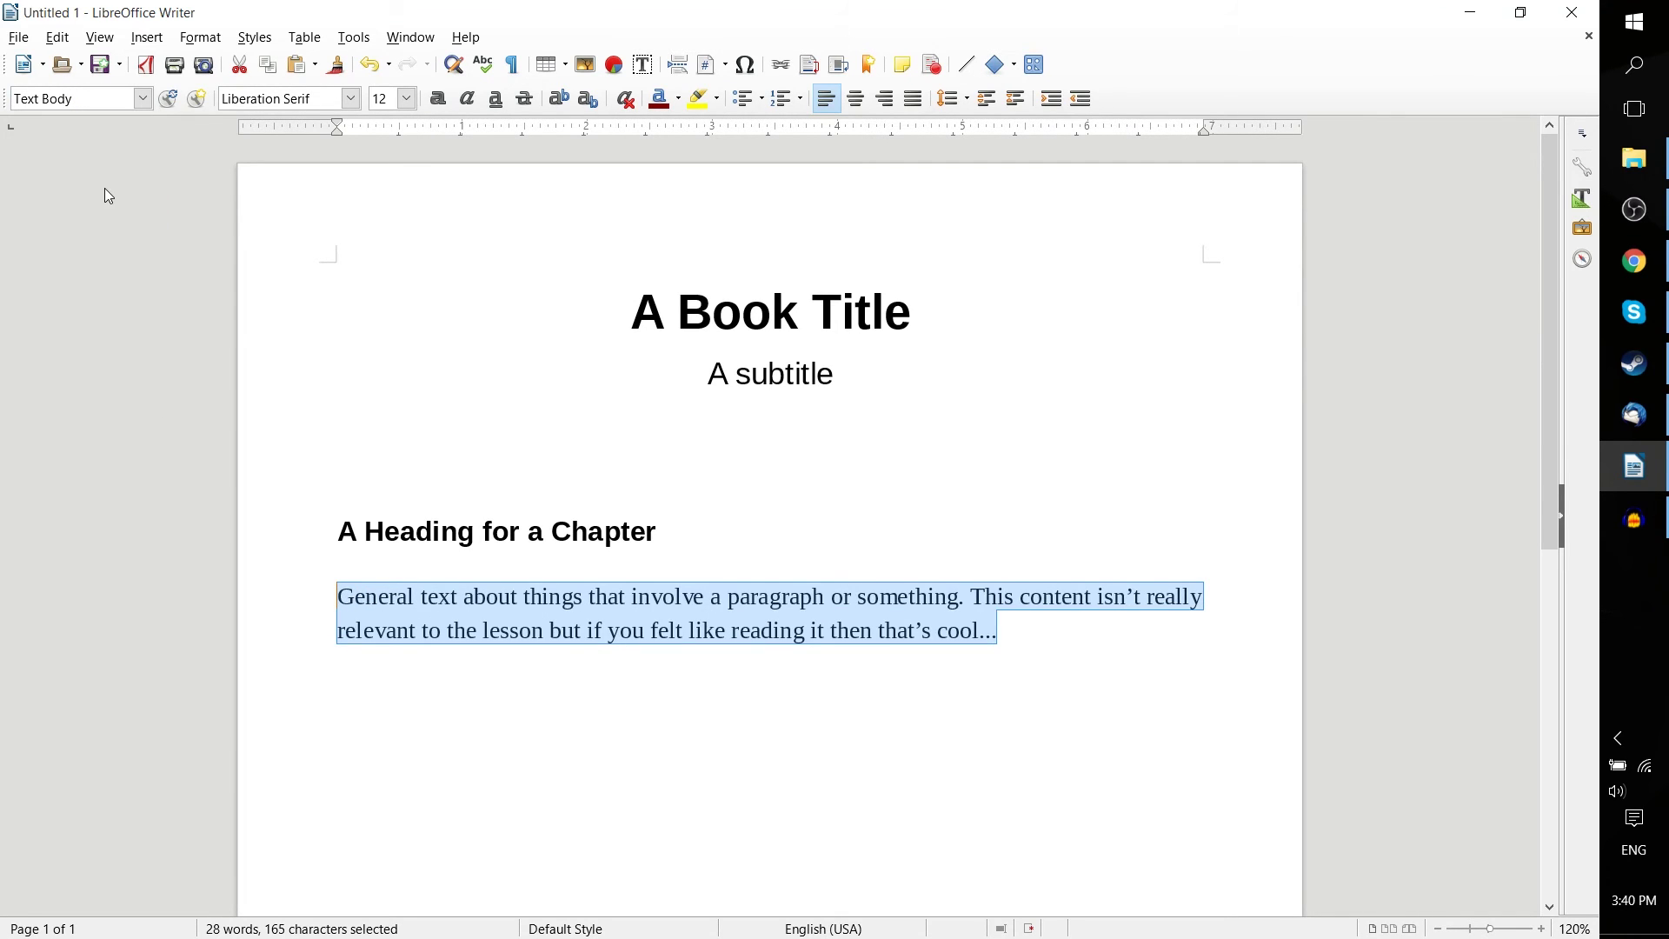
click(1092, 615)
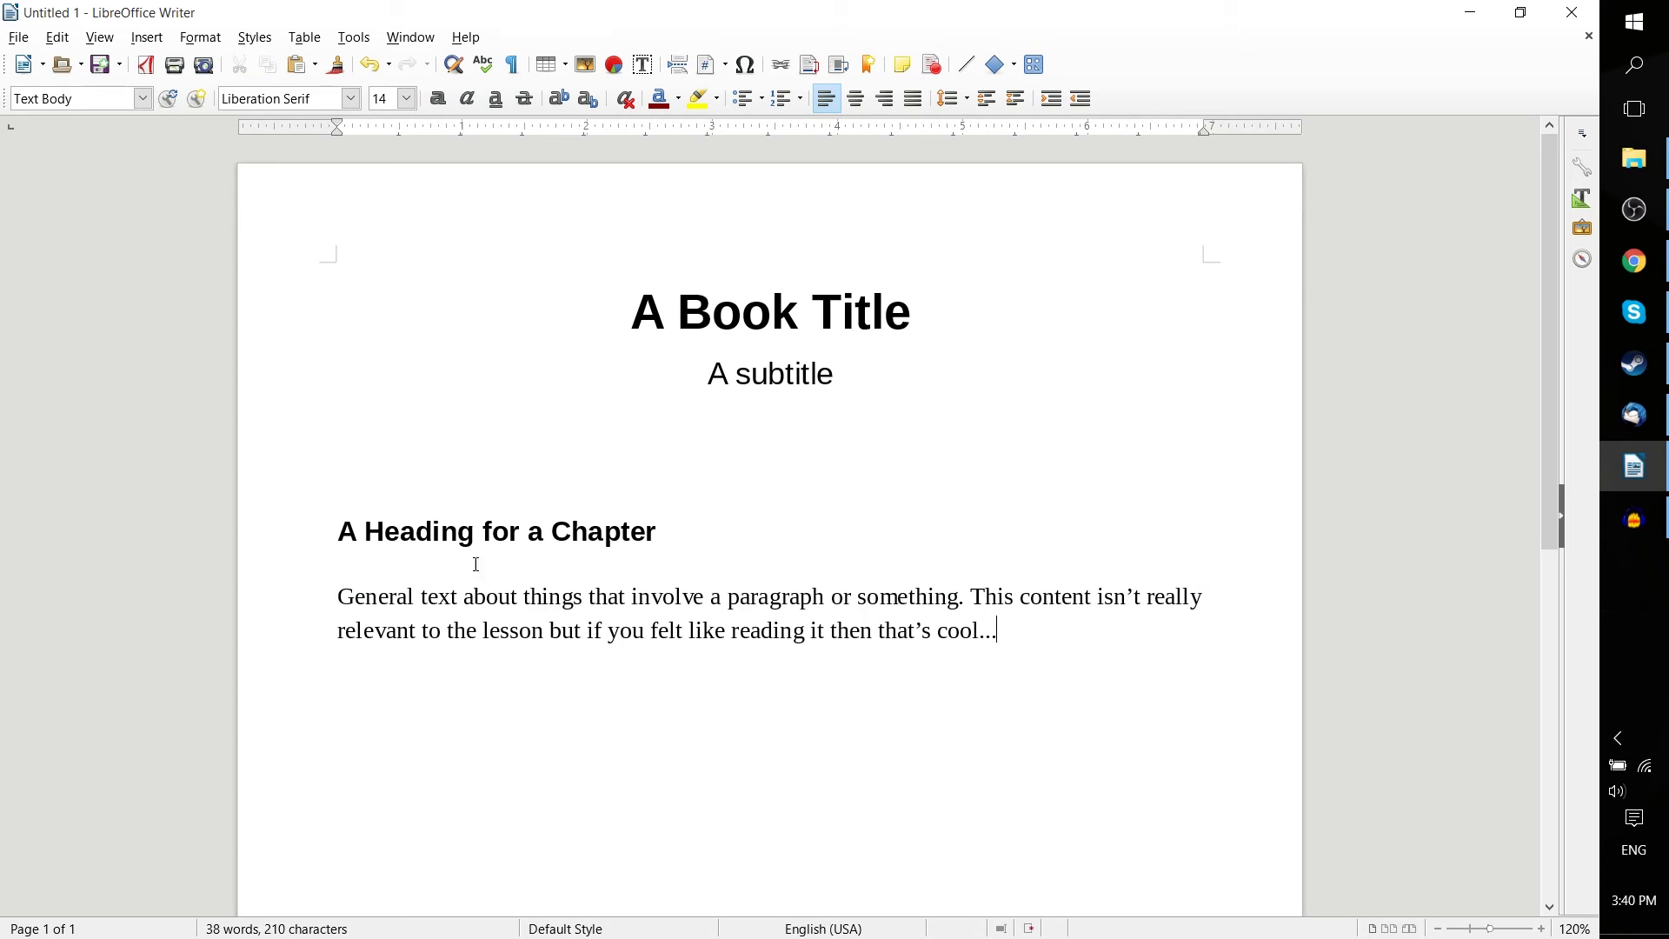
drag(998, 629, 338, 596)
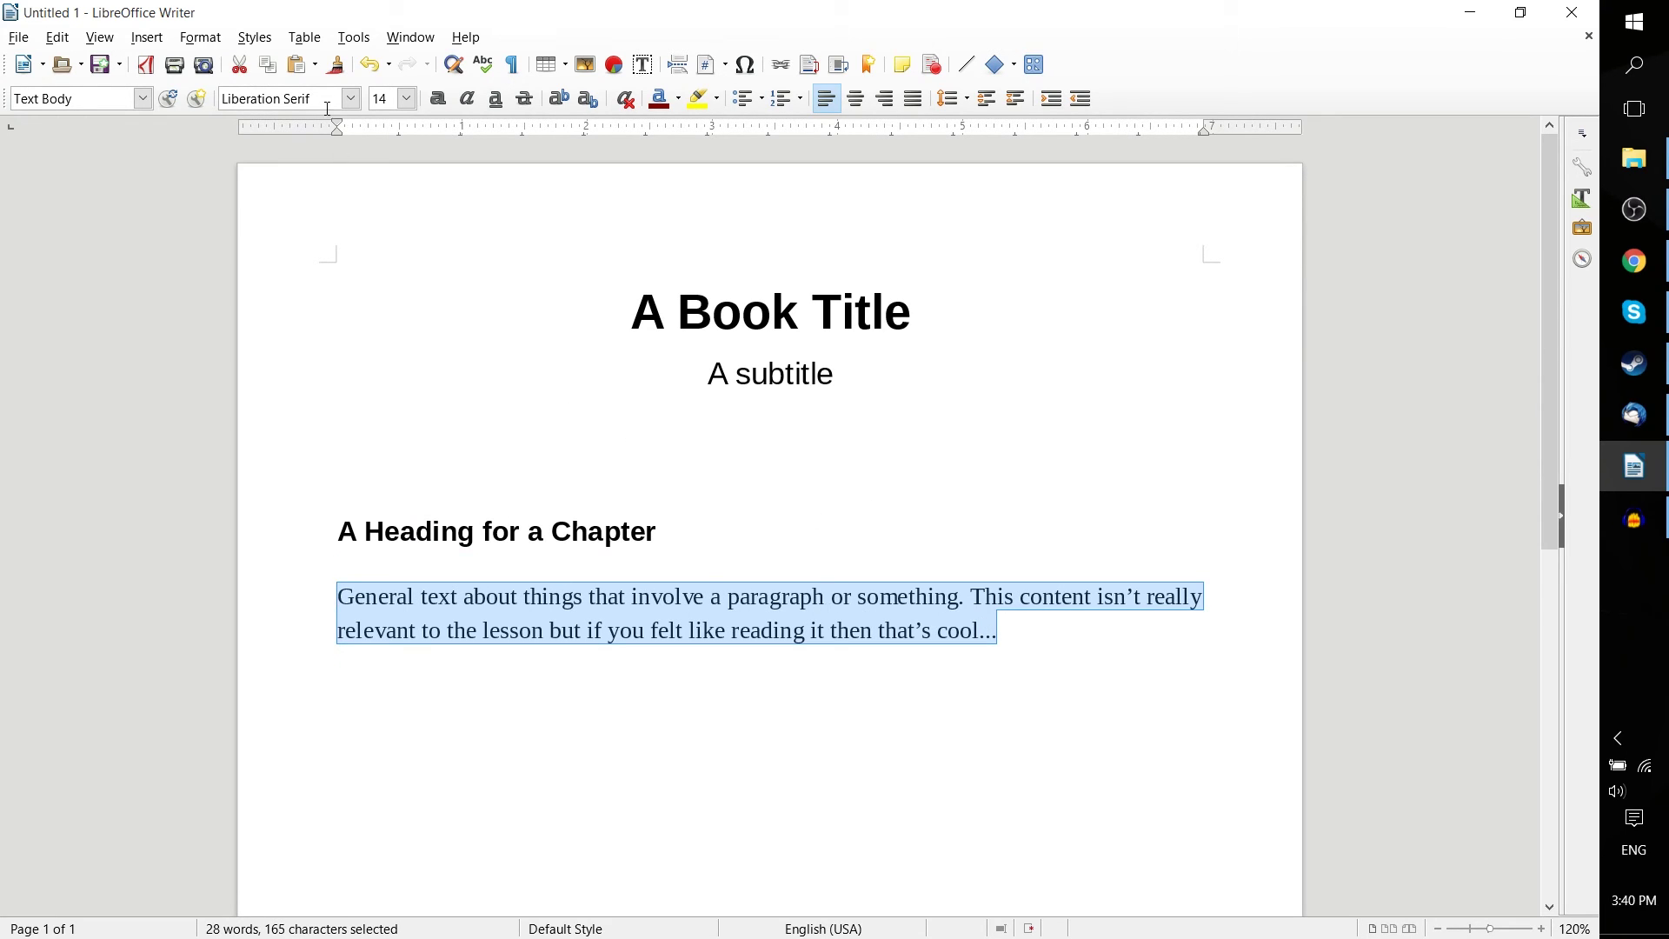
click(407, 98)
click(383, 155)
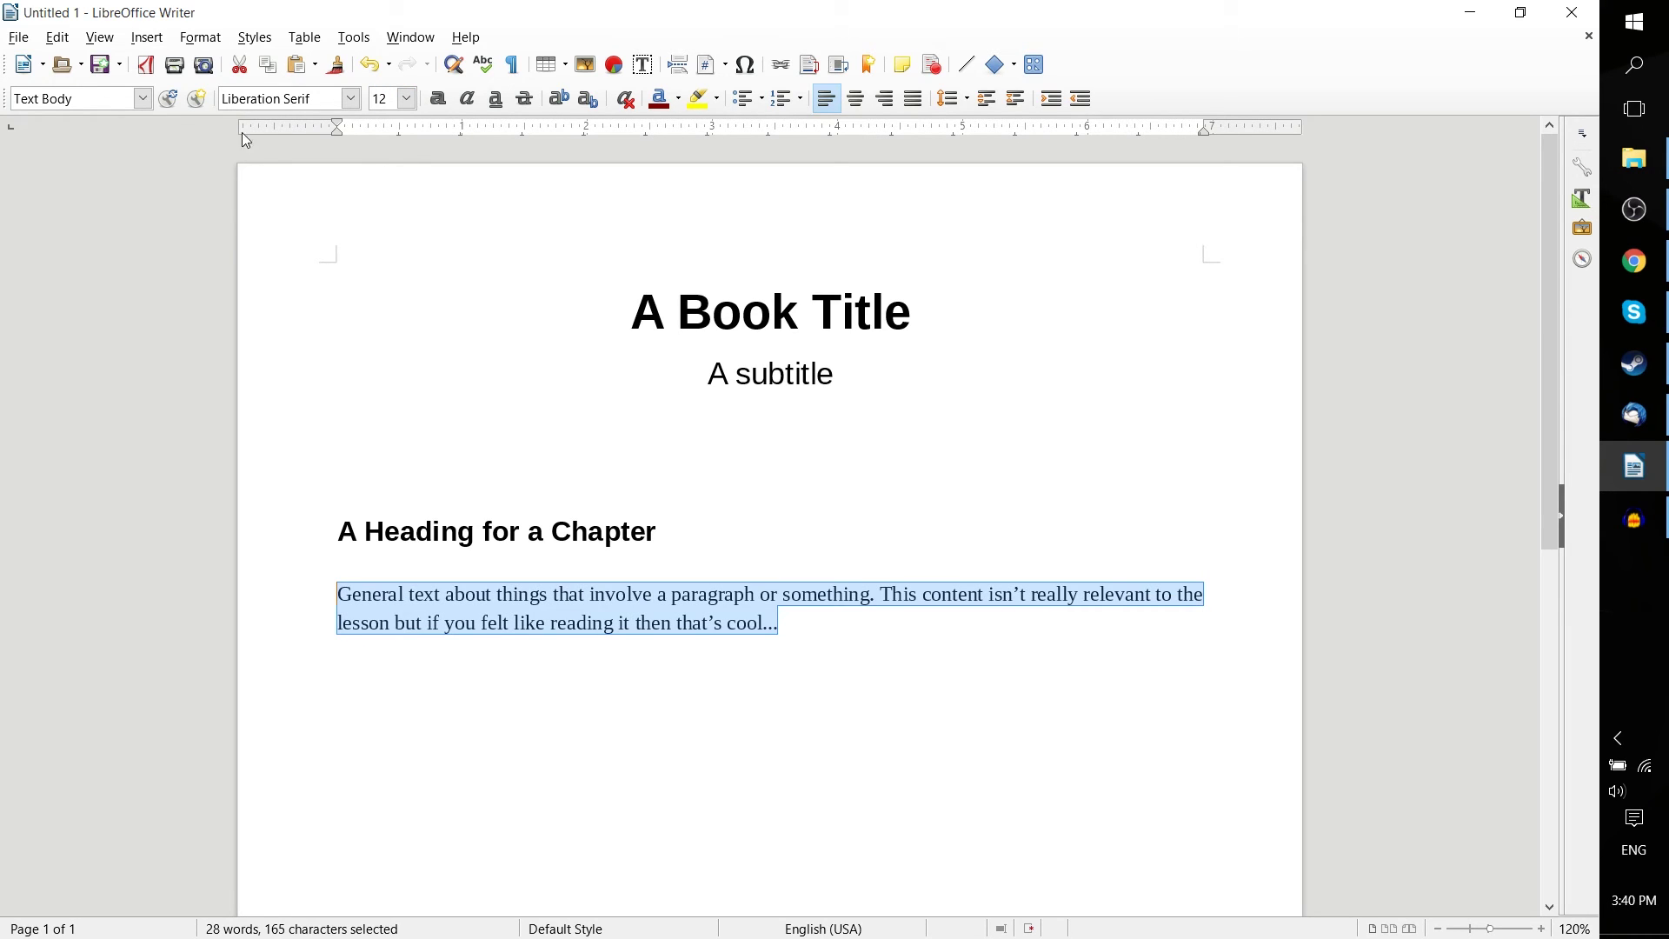
click(815, 582)
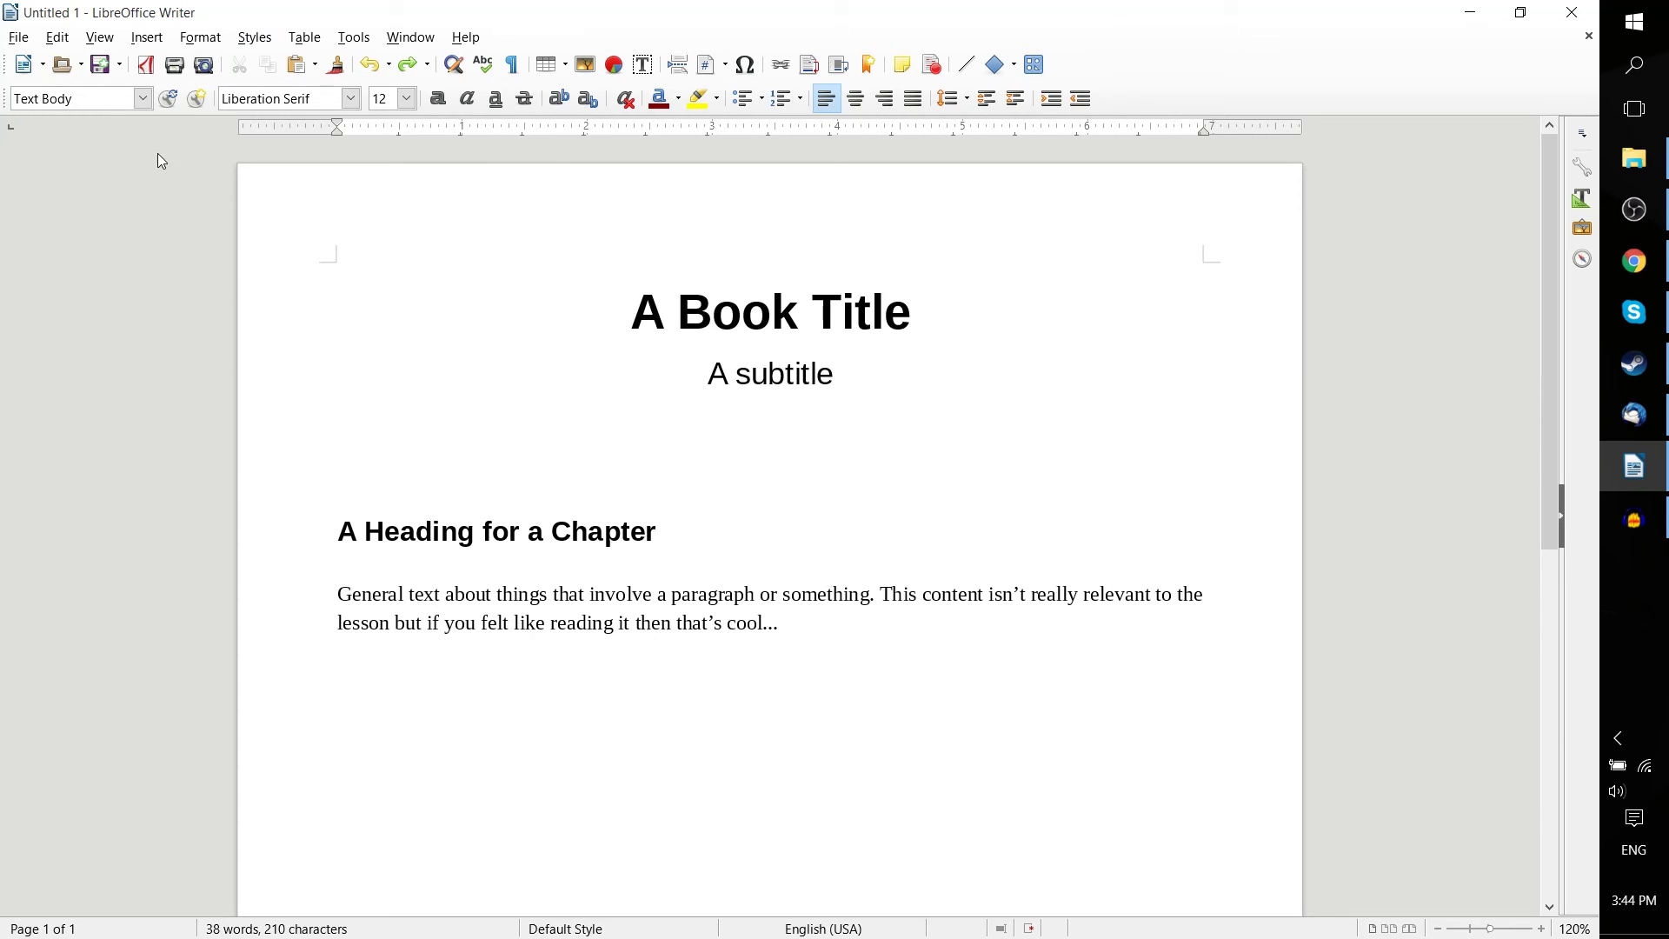
click(143, 98)
Show all paragraph styles in the Styles sidebar via More Styles and scroll through the list
click(111, 407)
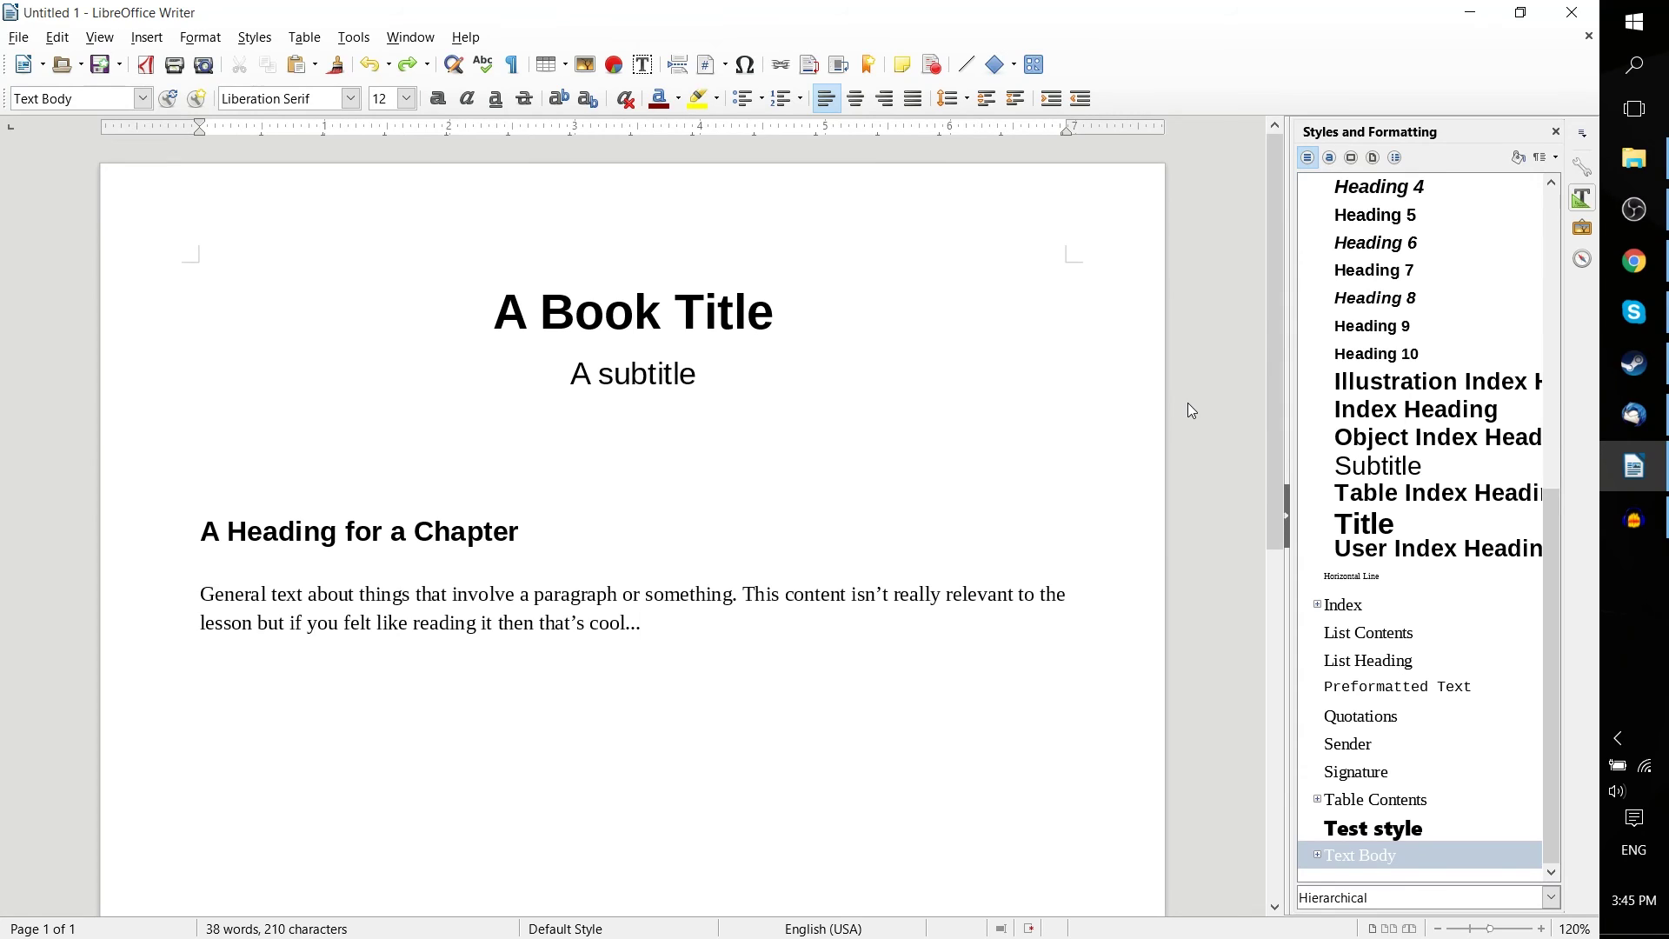
key(F11)
key(F11)
scroll(1477, 337, up, 6)
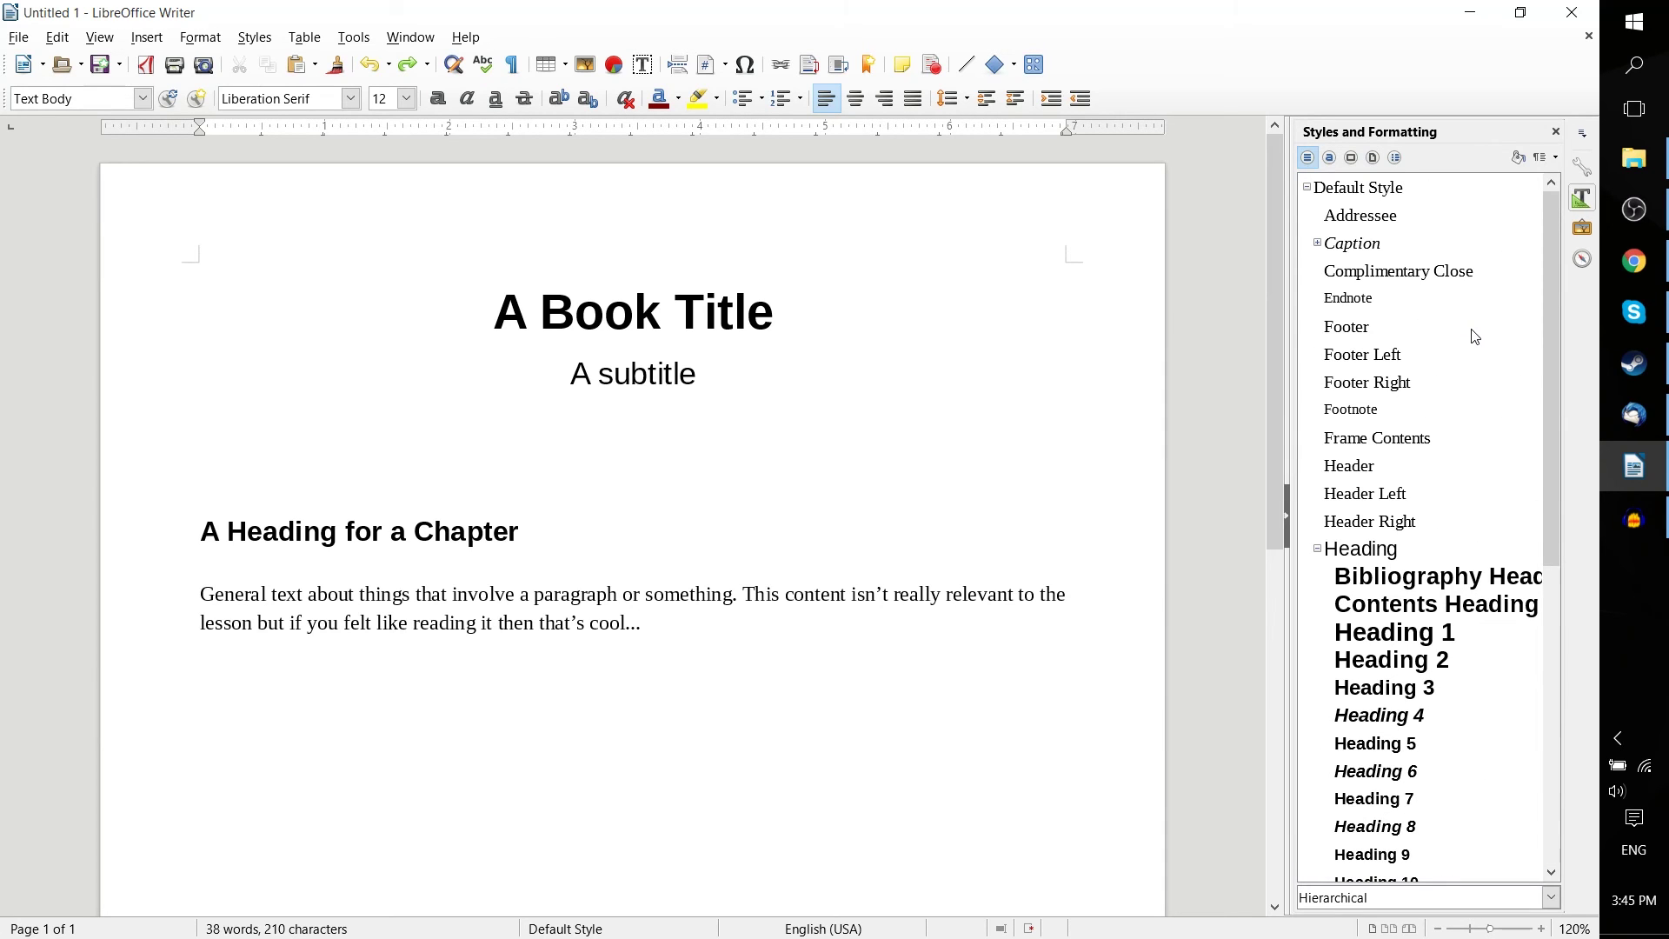
scroll(1477, 337, down, 5)
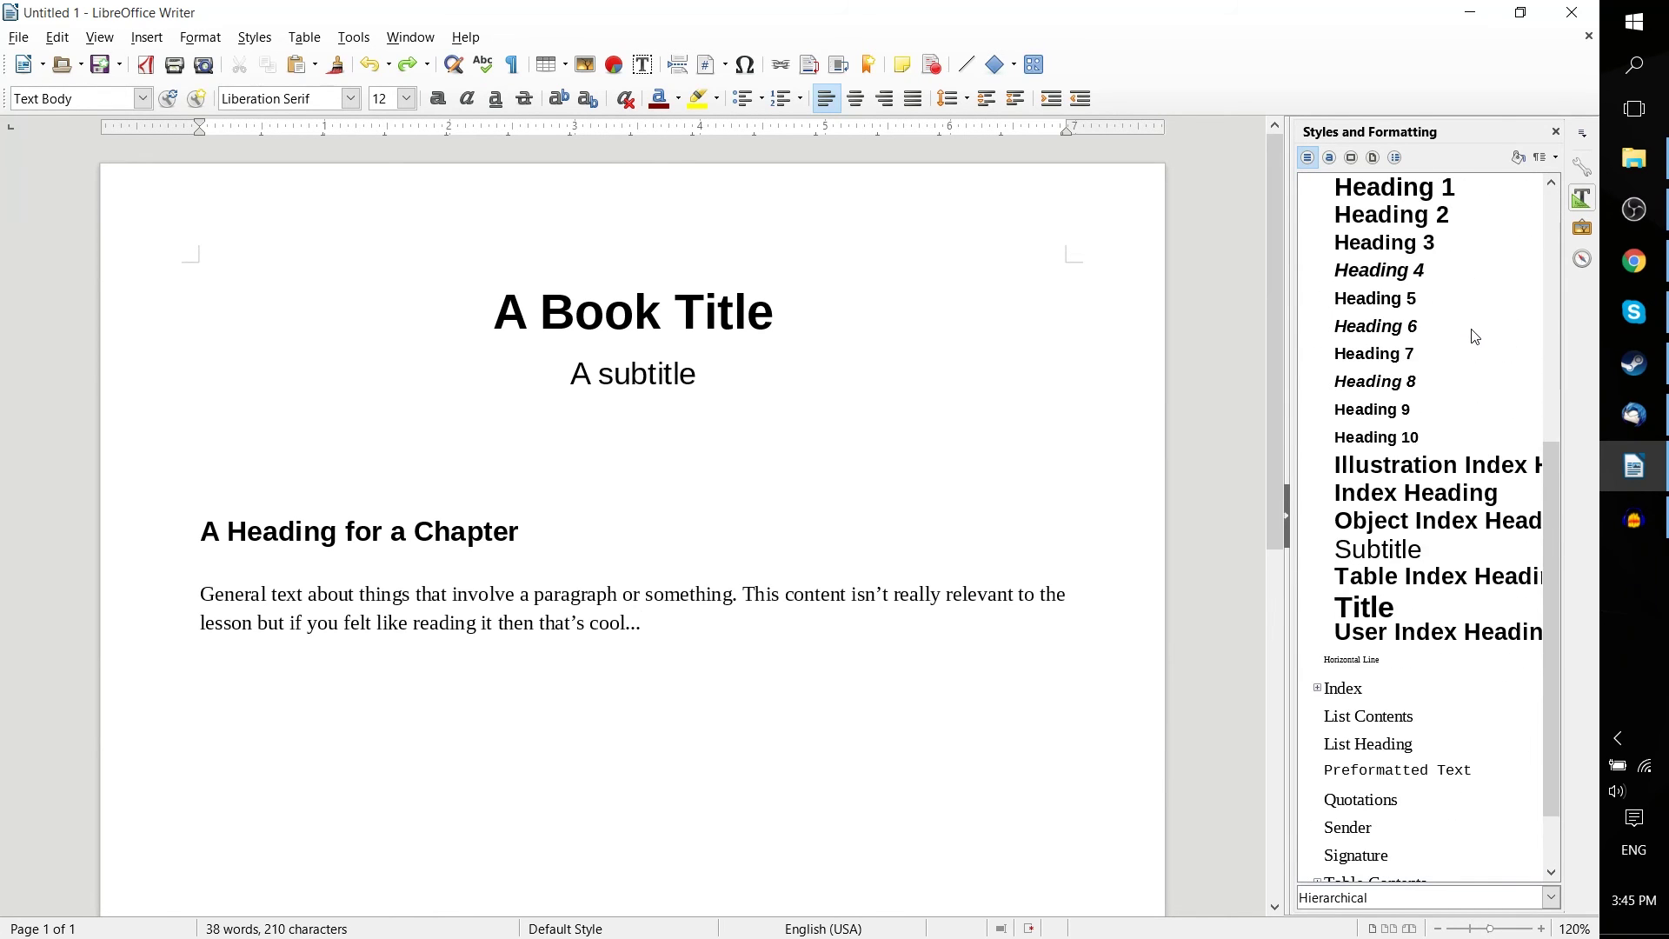
scroll(1477, 339, down, 2)
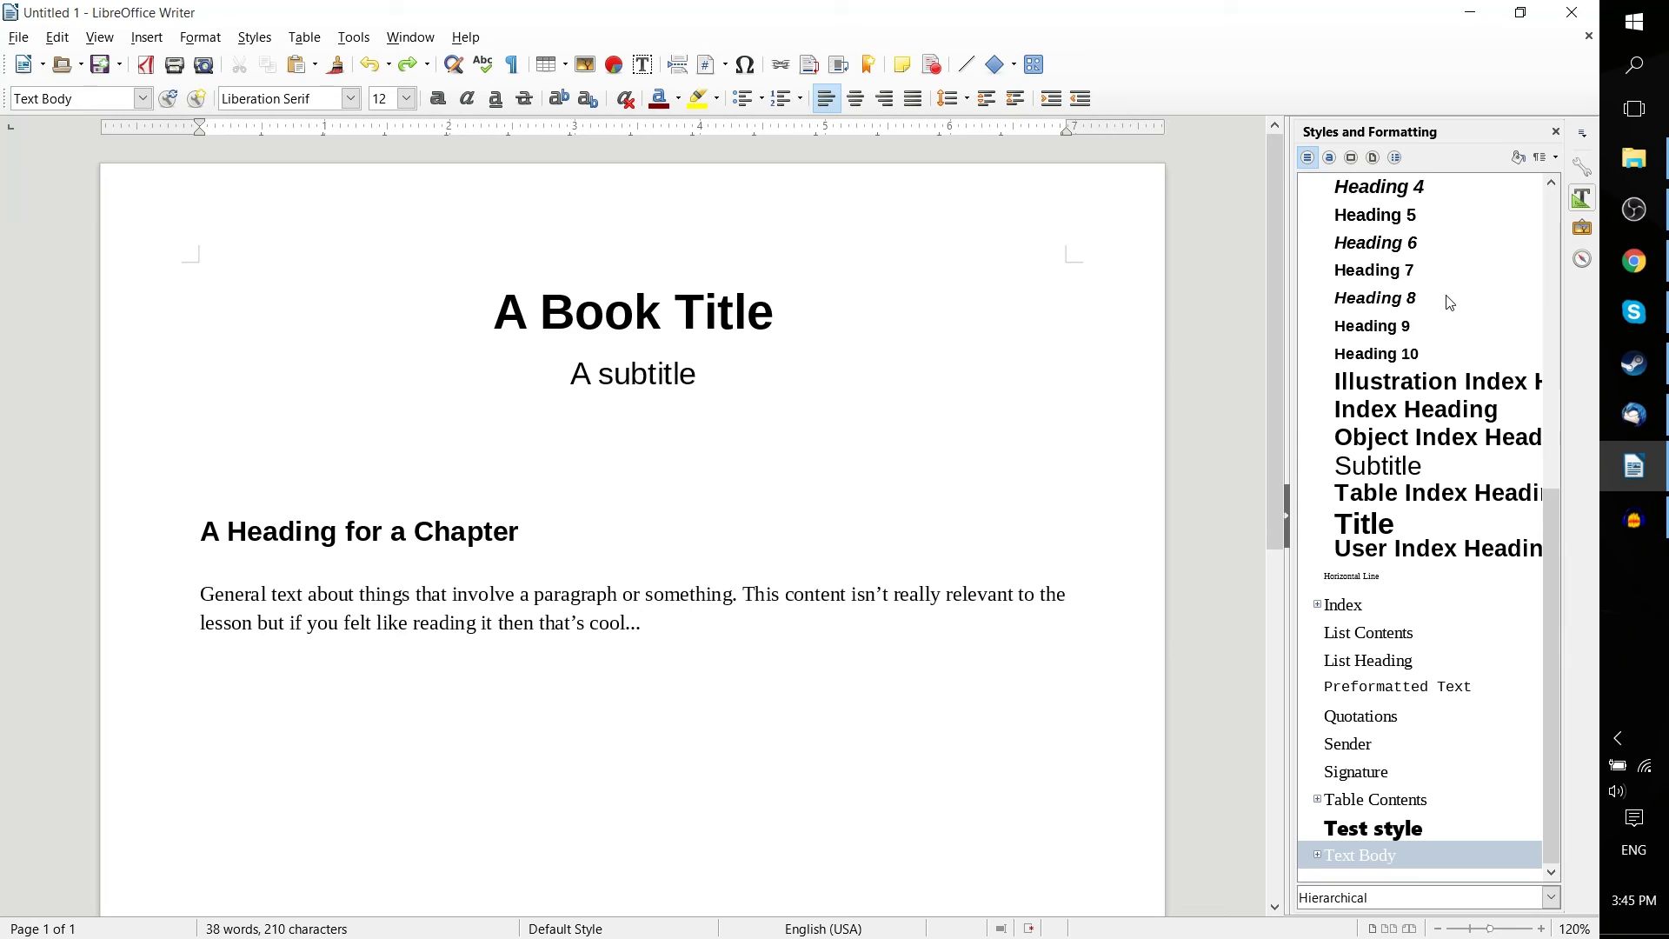
scroll(1449, 298, up, 6)
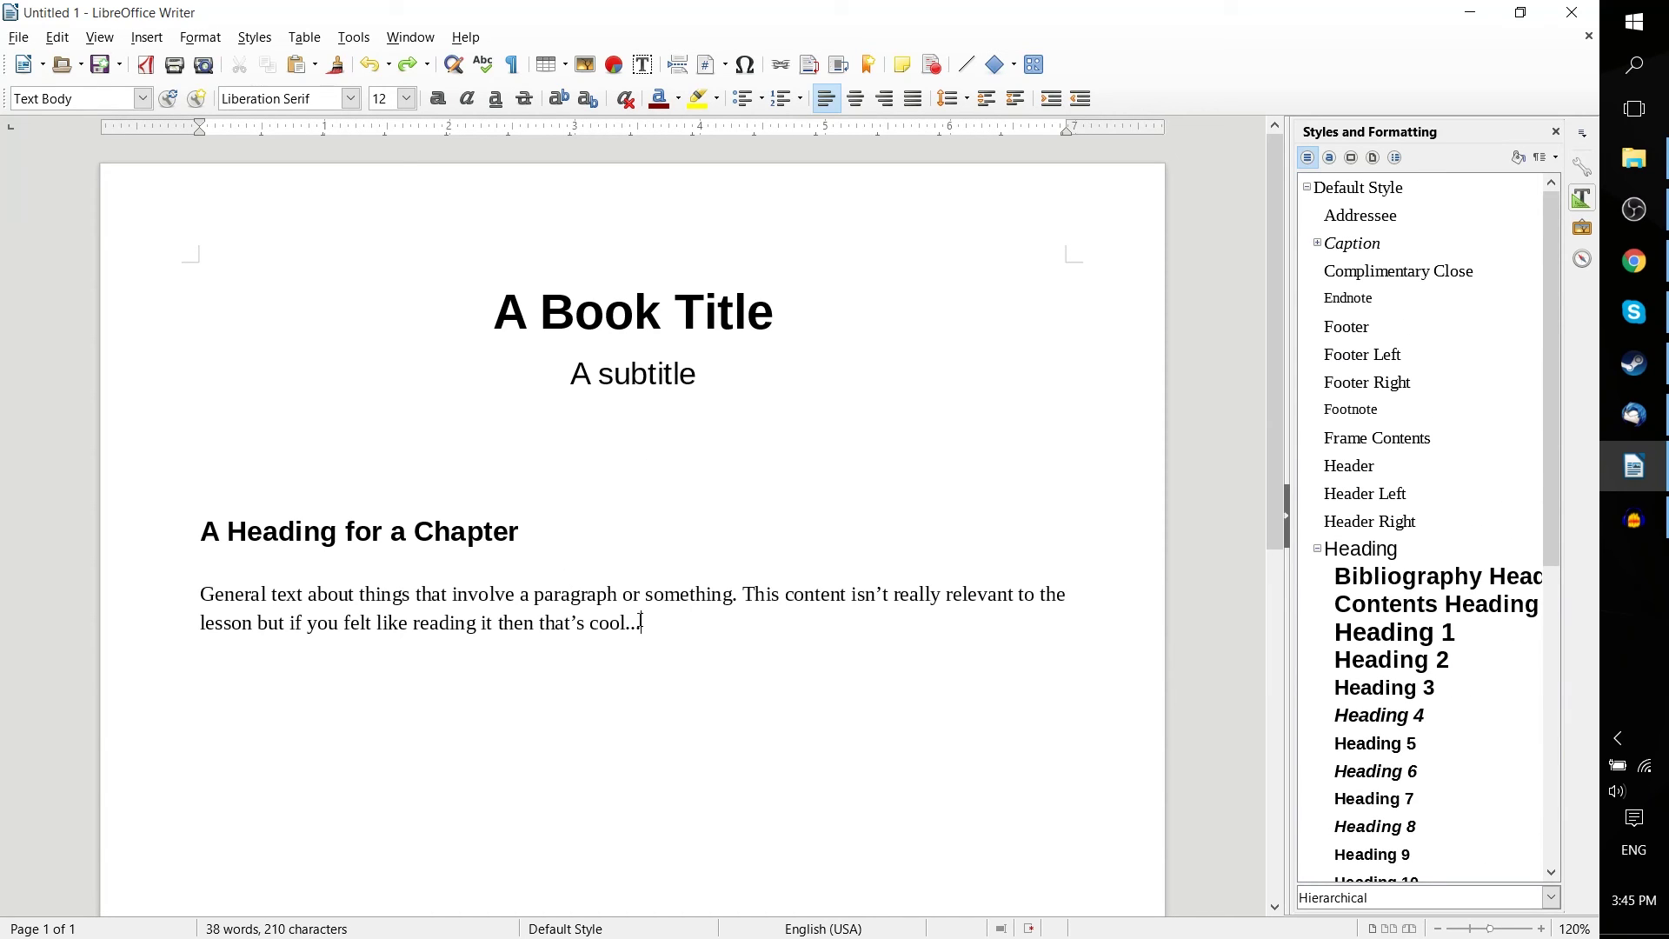
Load styles from the Business Correspondence 'Modern' business letter template, switching body text to Open Sans
drag(642, 623, 200, 596)
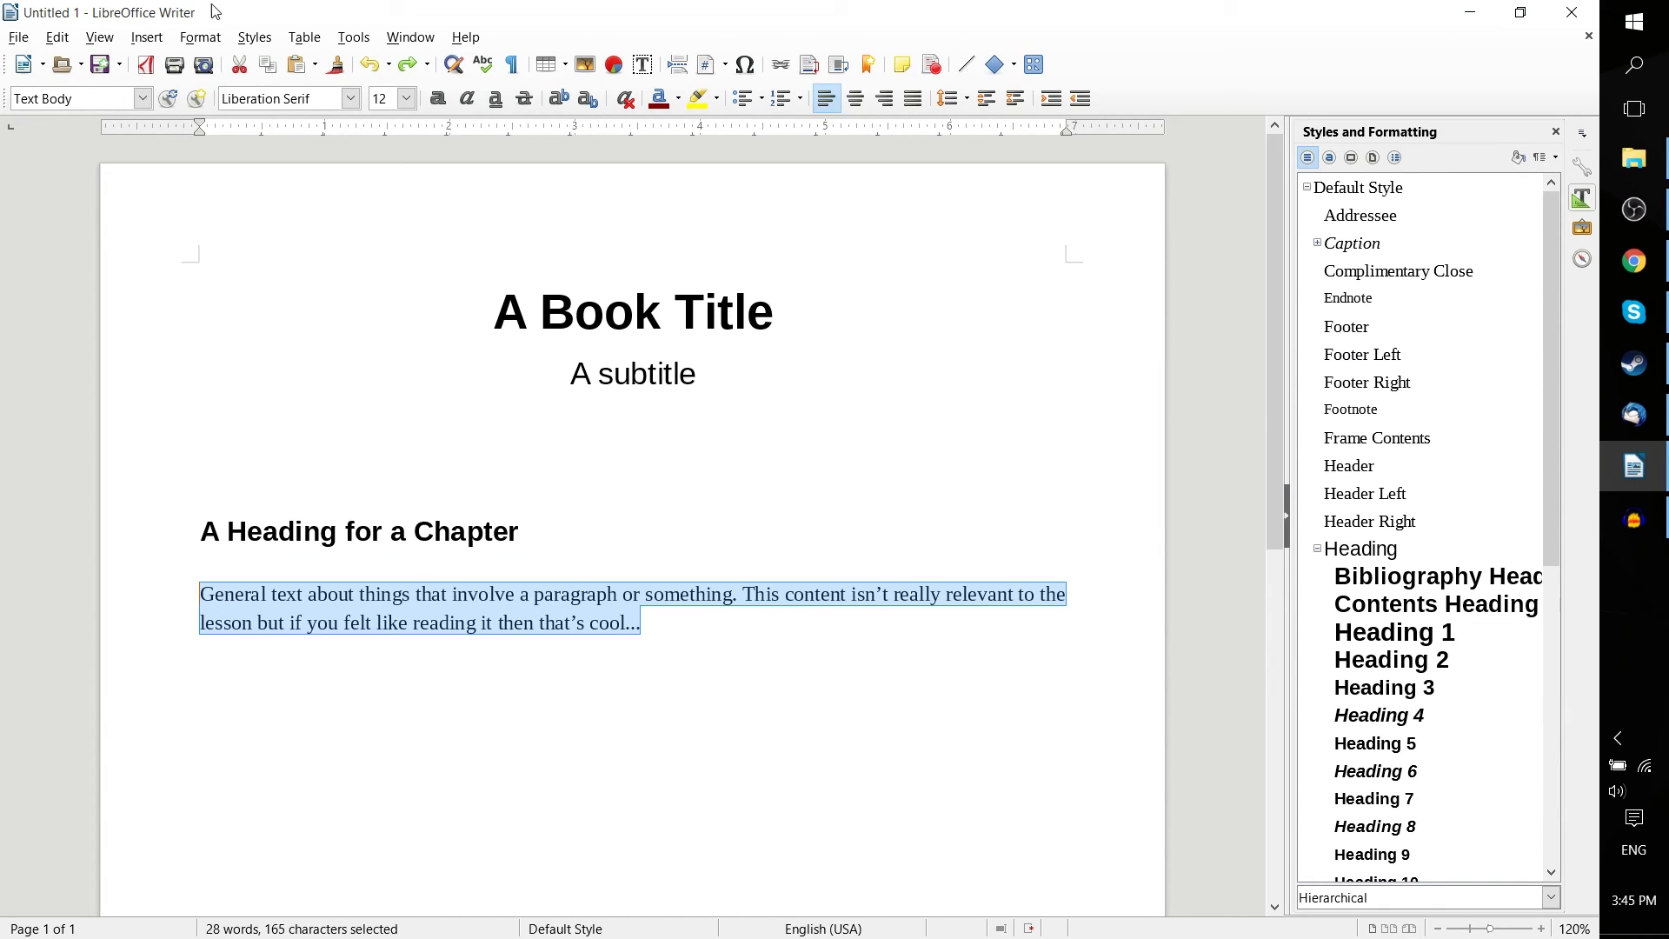
click(255, 37)
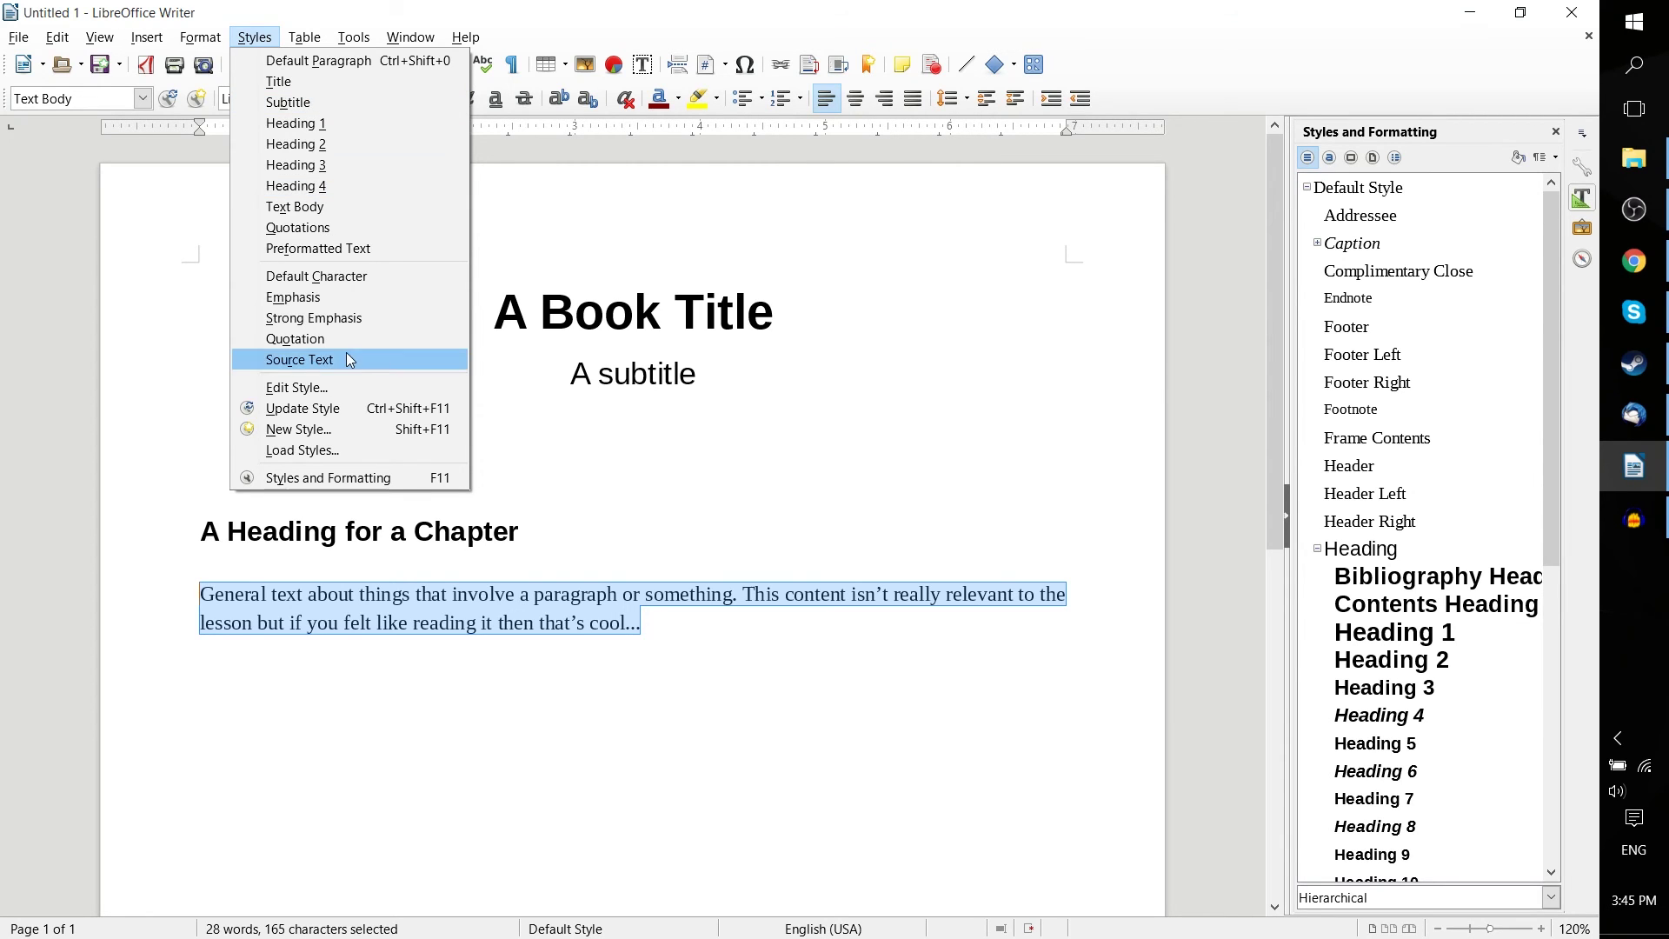
click(357, 450)
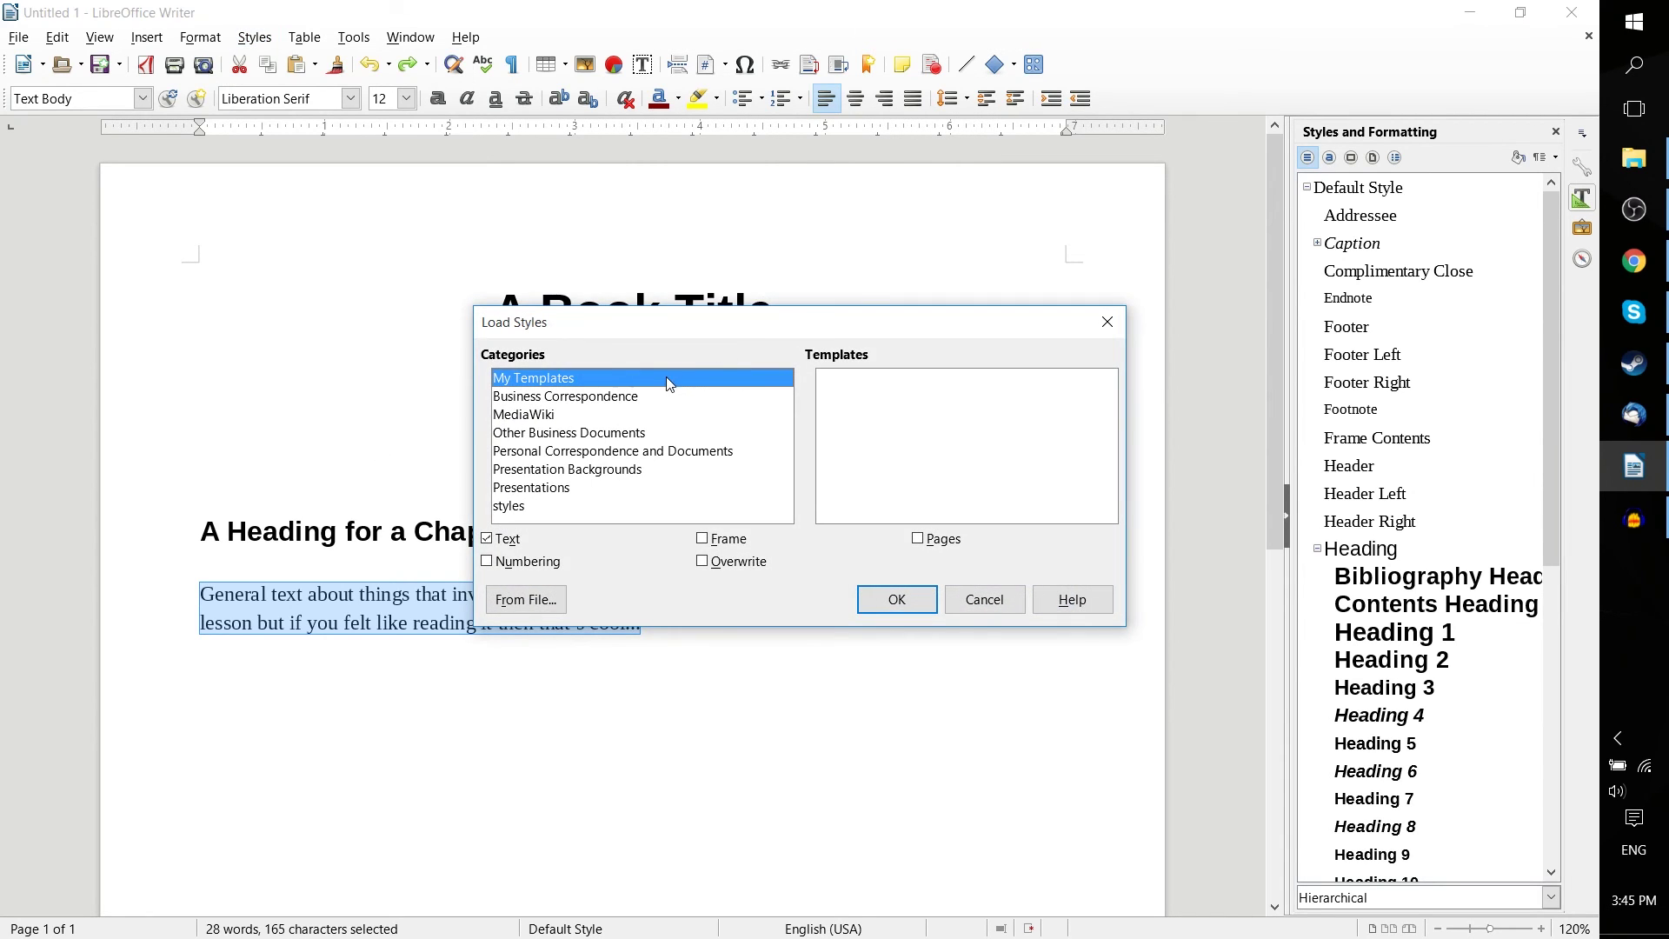
click(657, 398)
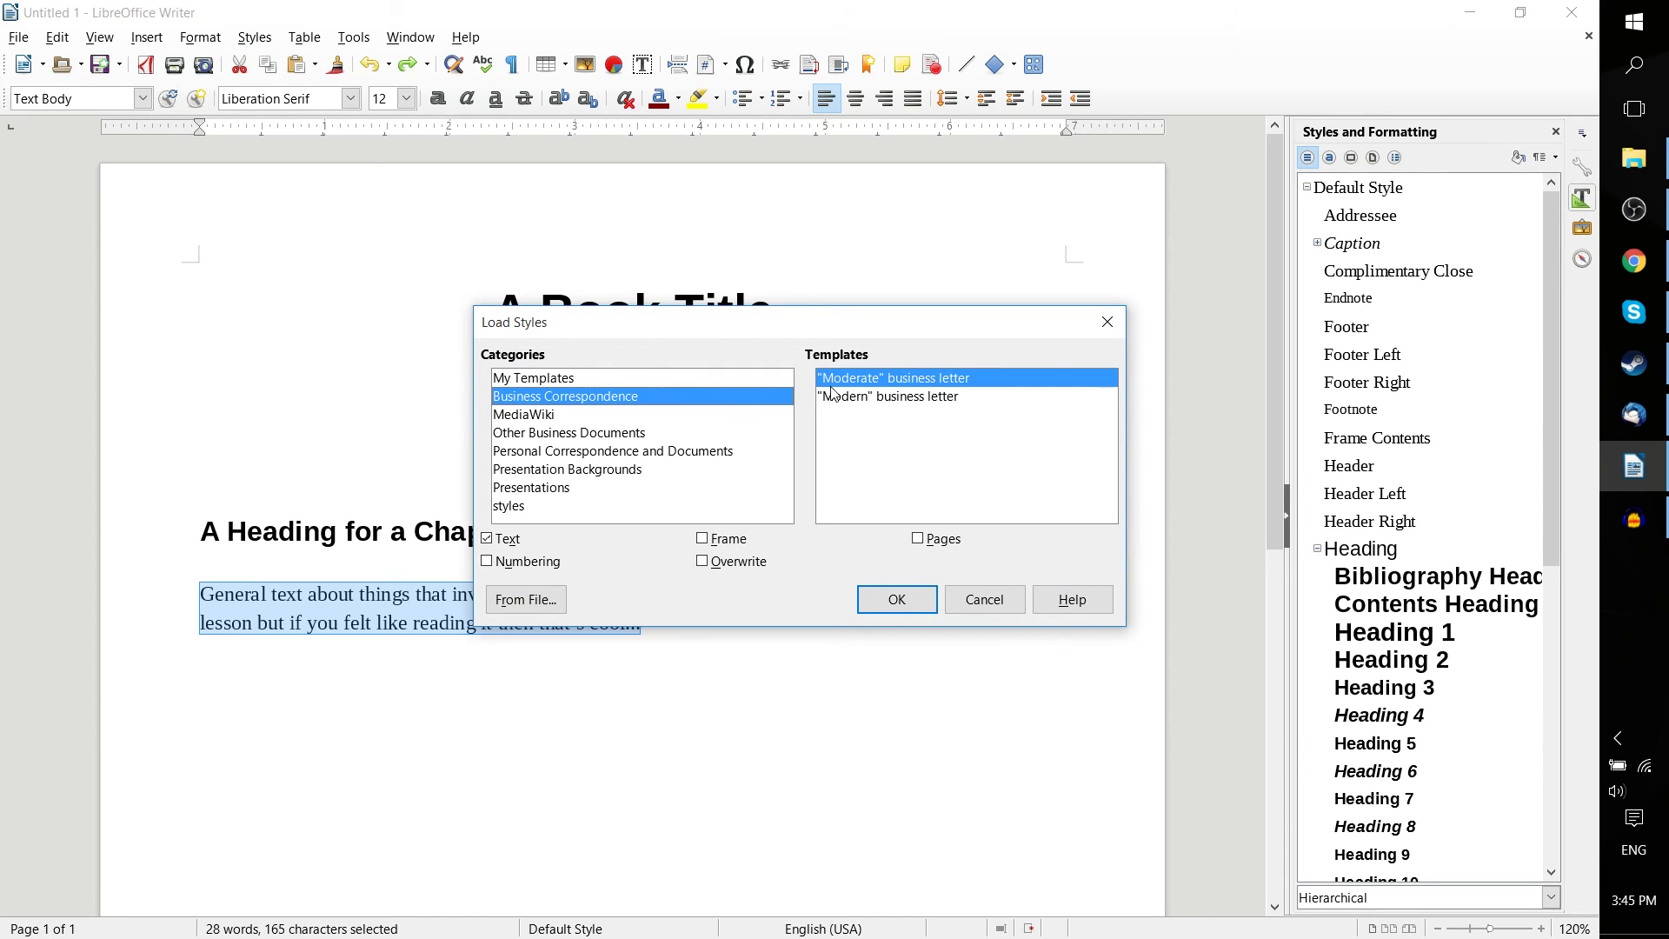
click(845, 398)
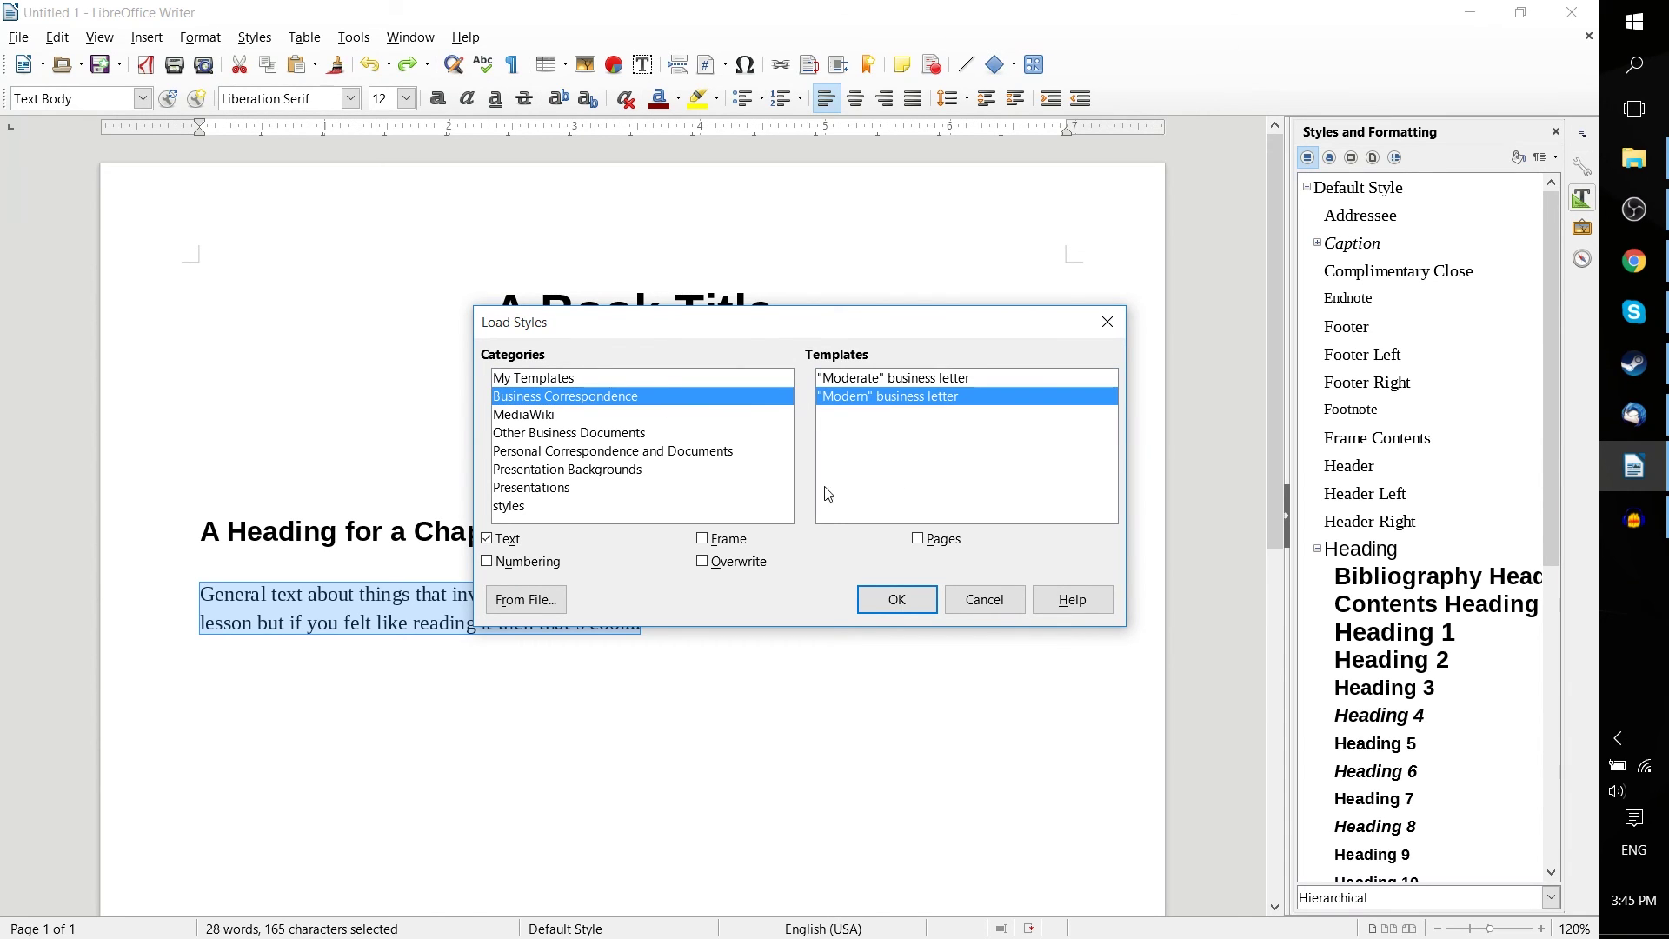
click(896, 599)
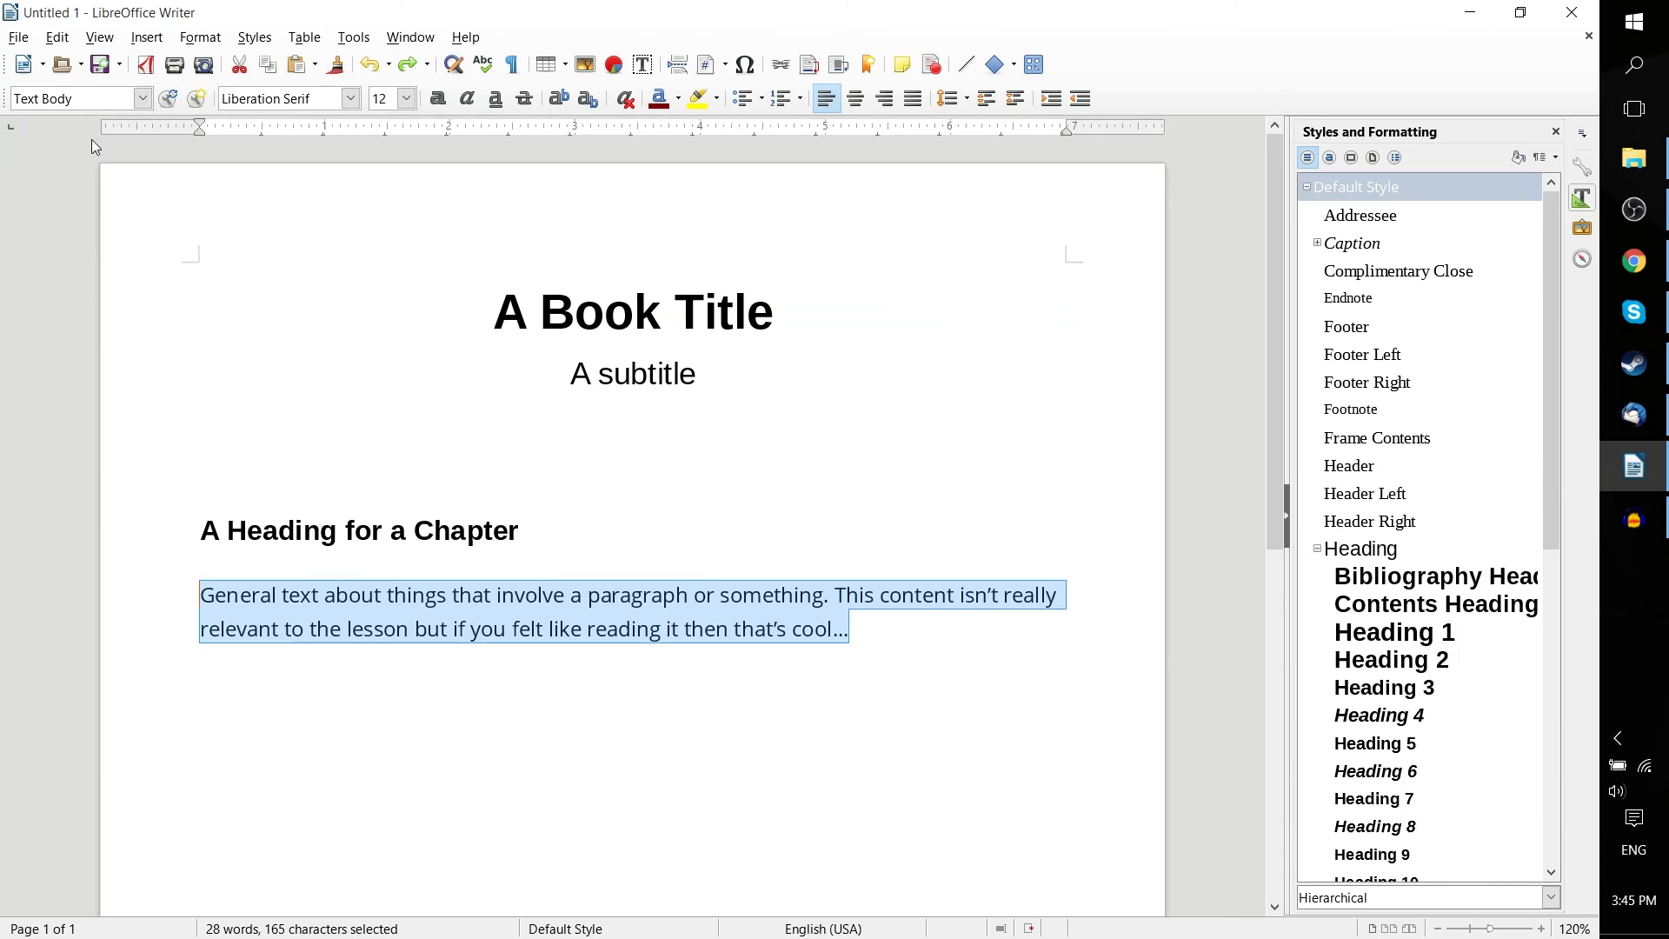
click(144, 99)
click(144, 98)
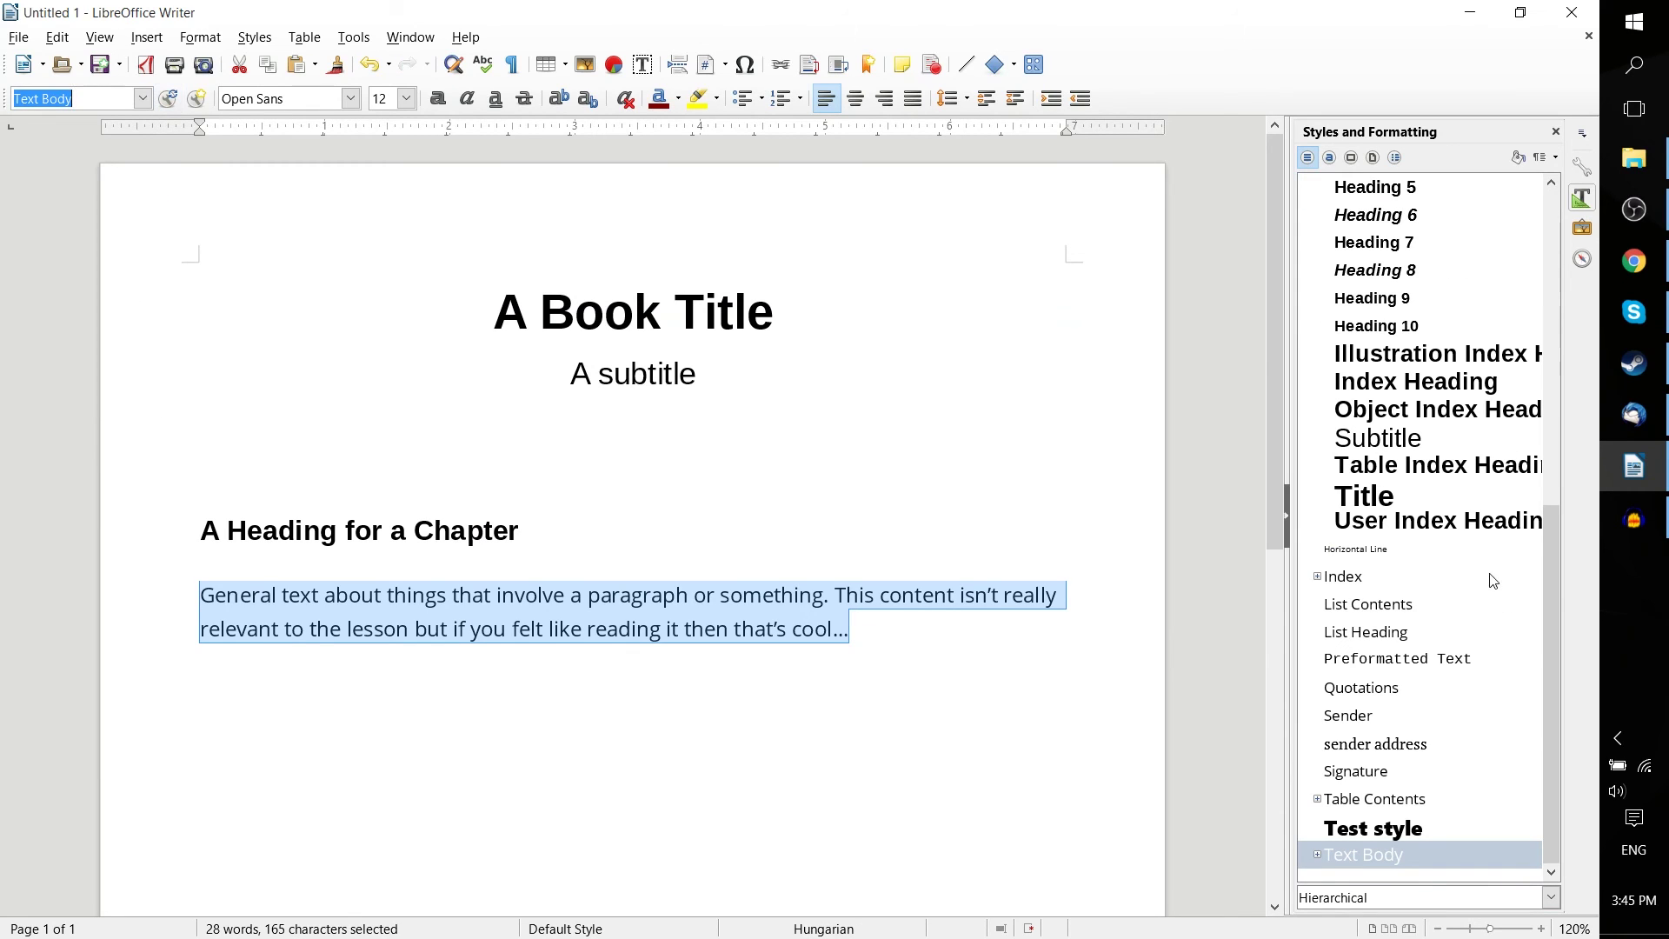
click(878, 313)
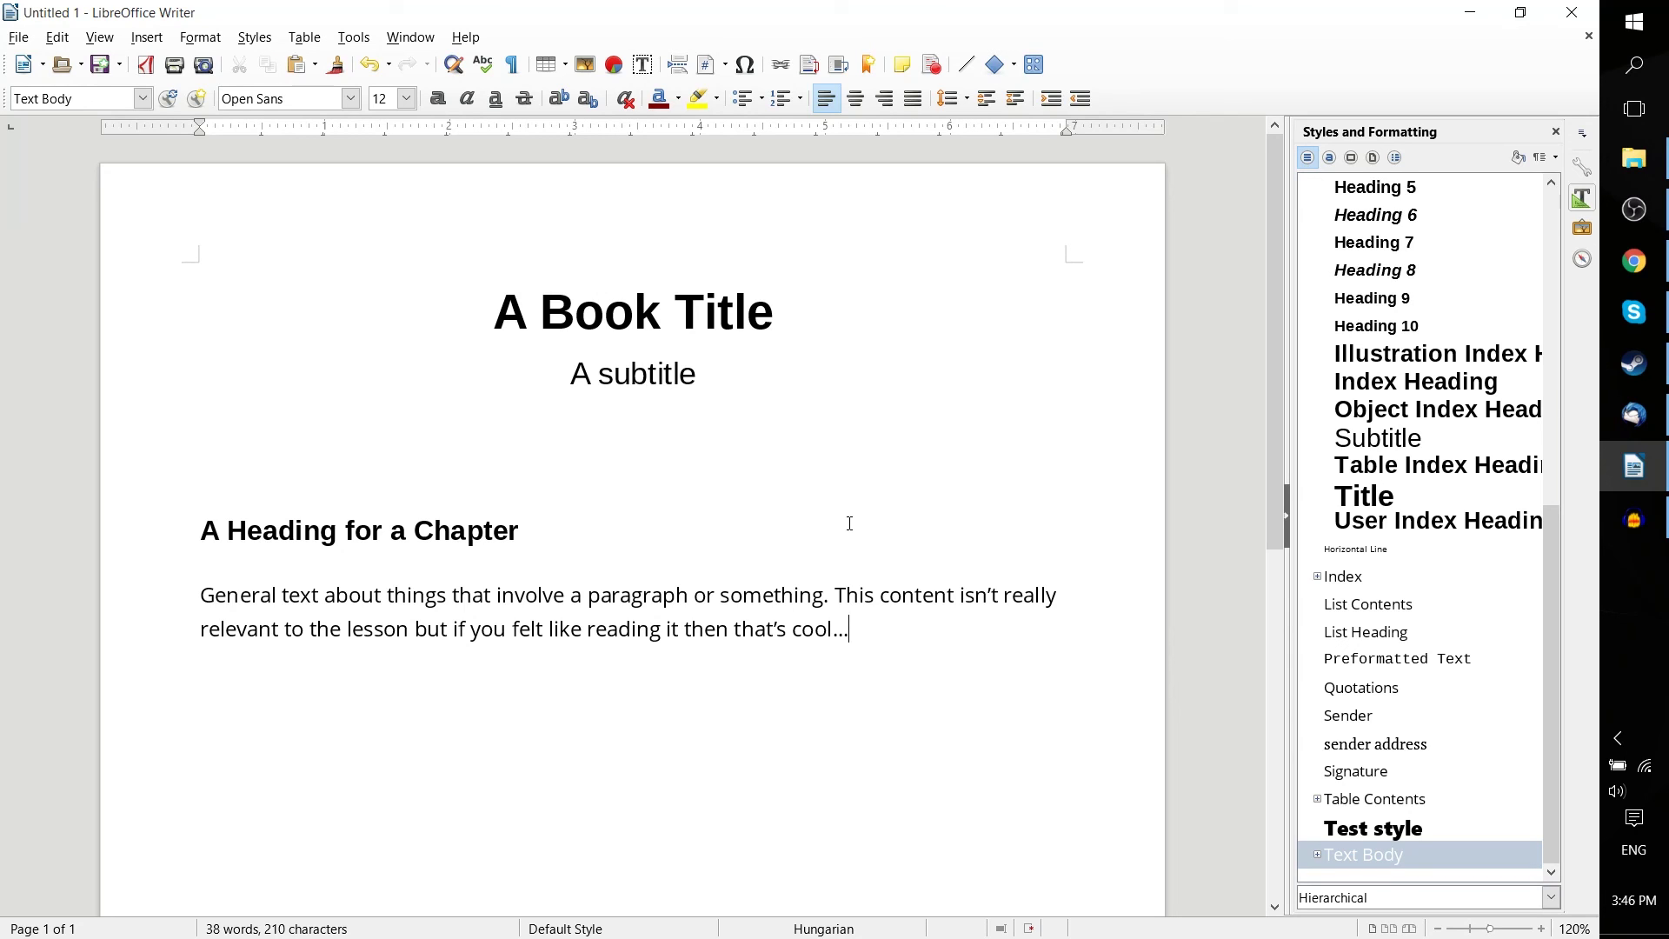
drag(916, 625, 199, 593)
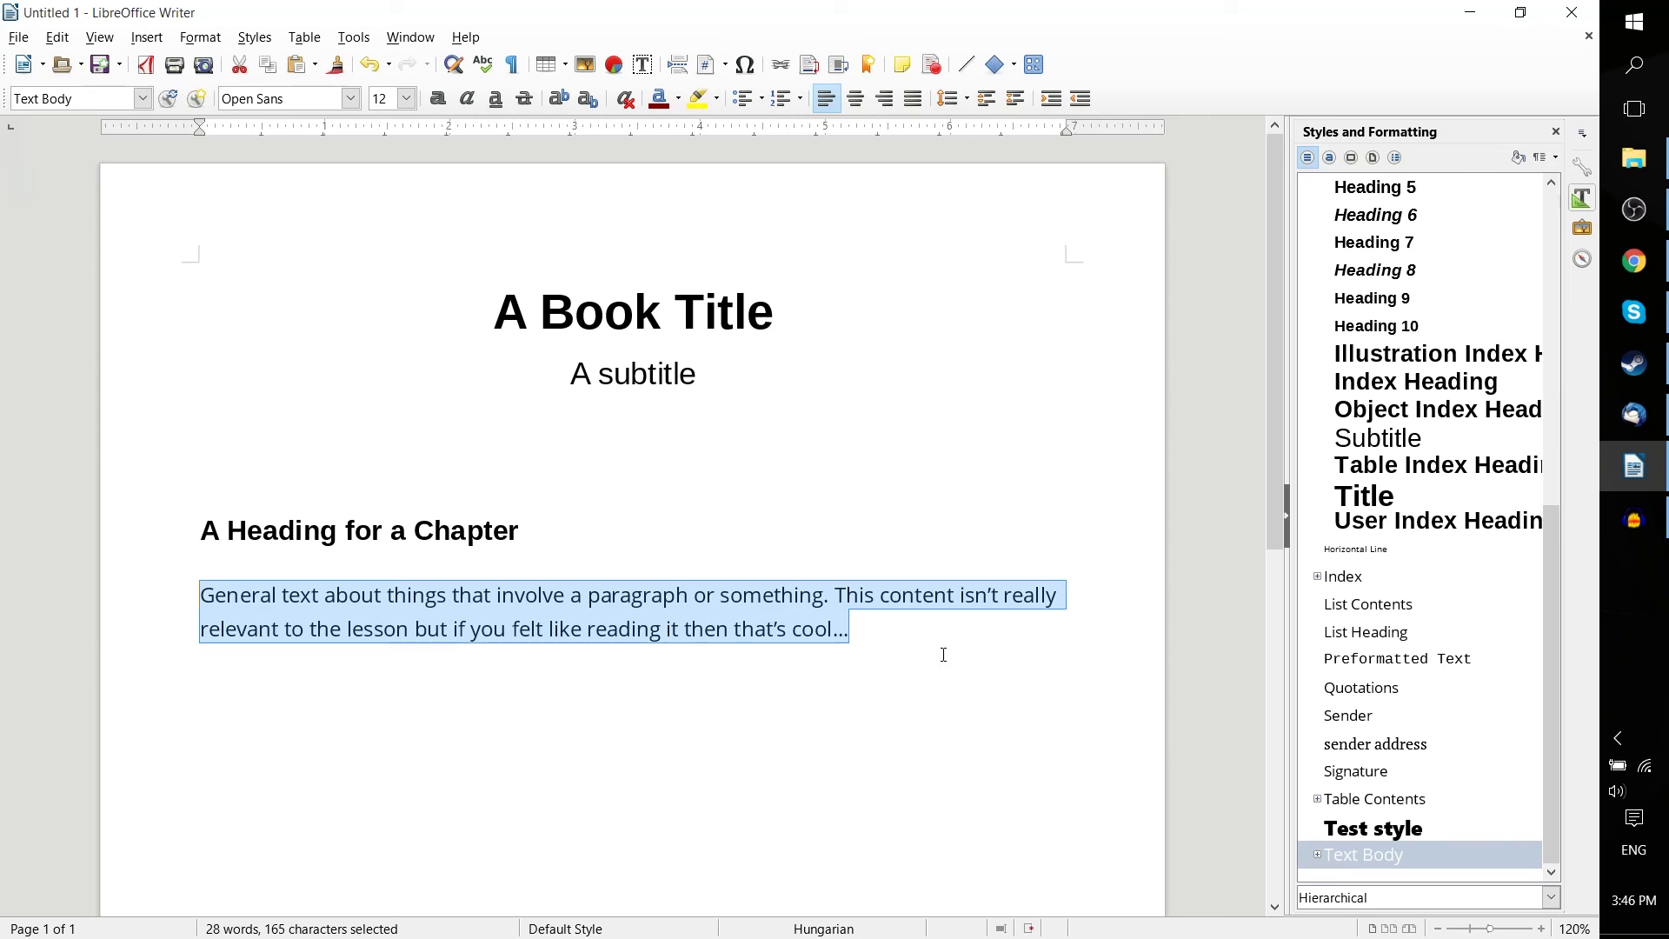
click(968, 632)
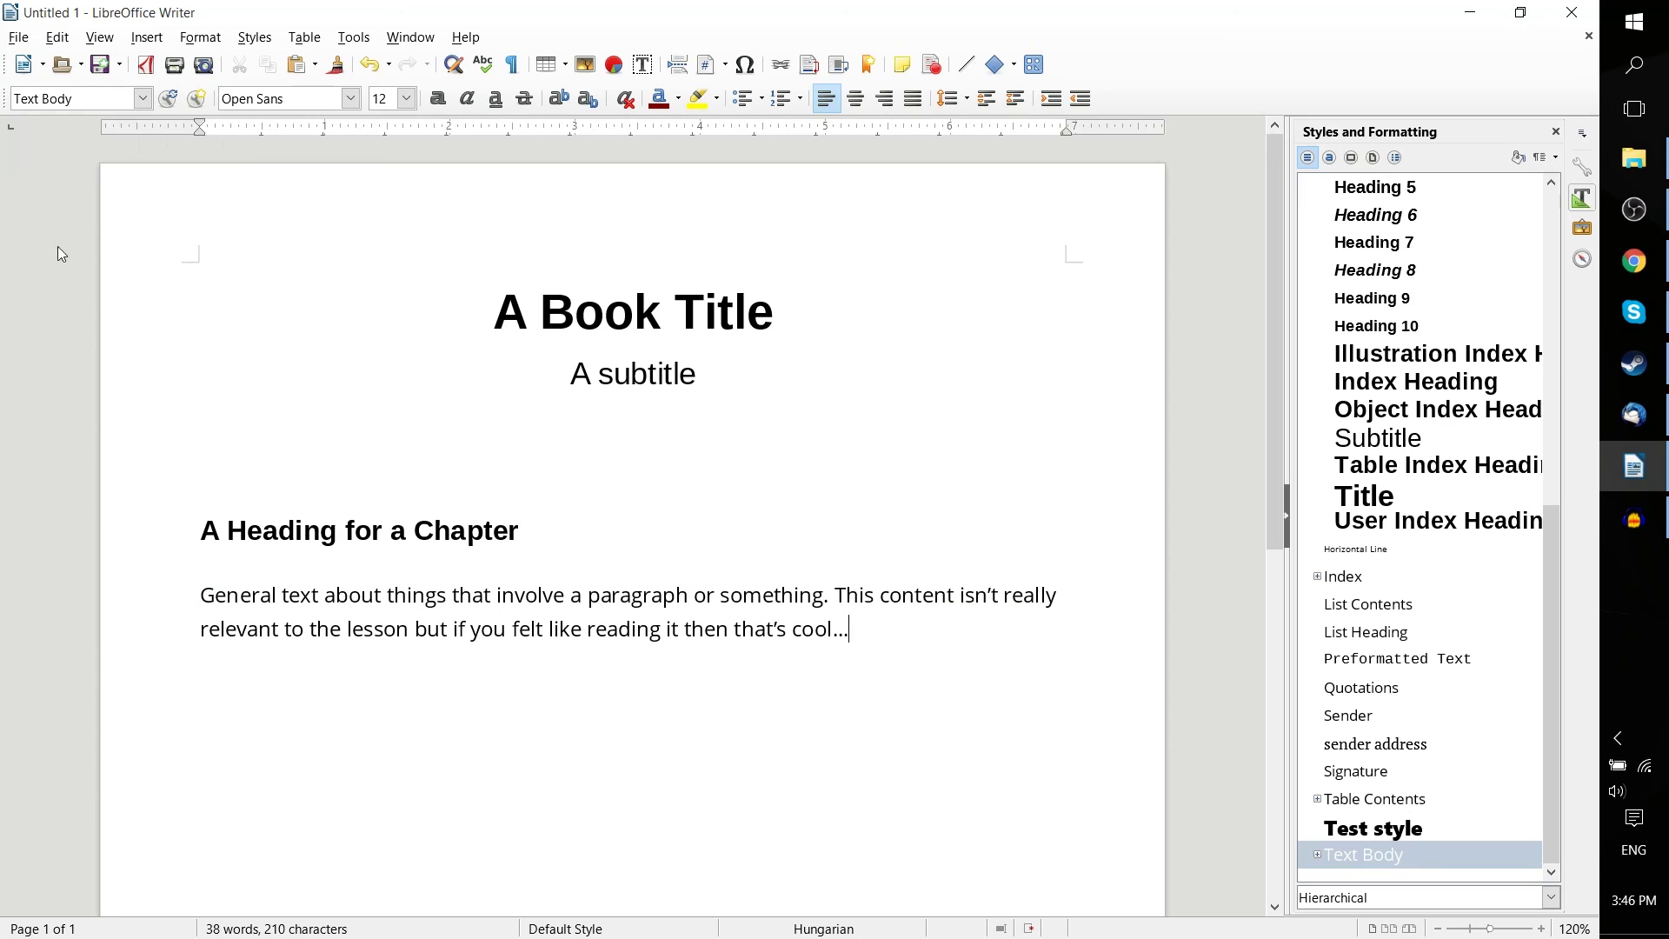
click(146, 103)
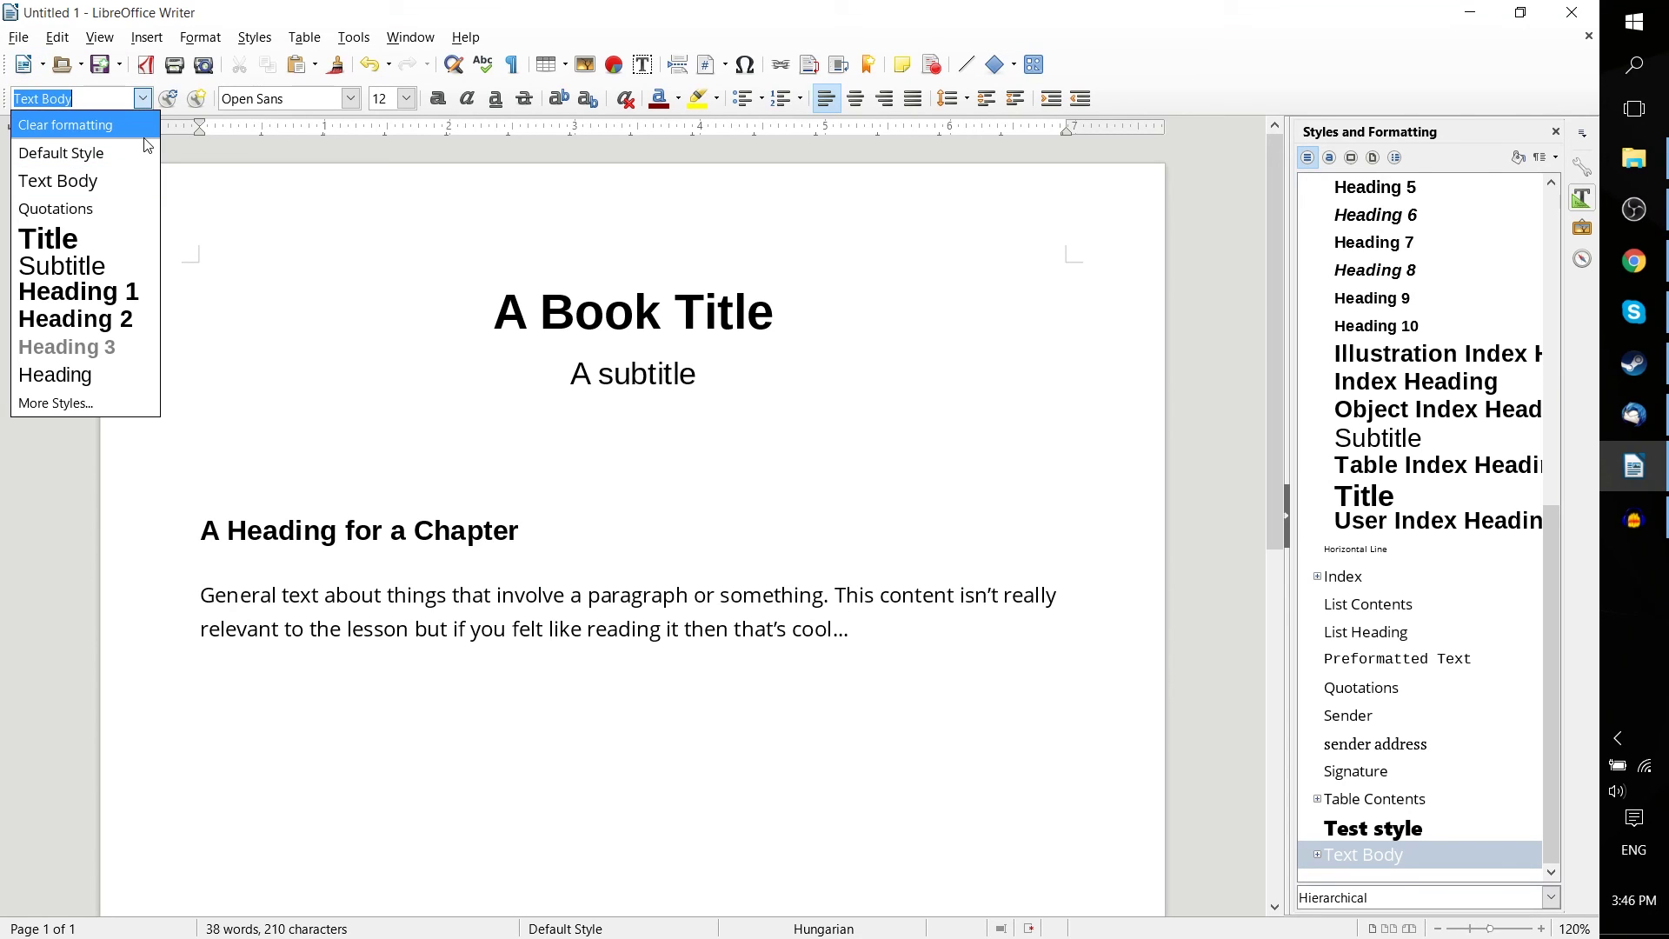
click(154, 103)
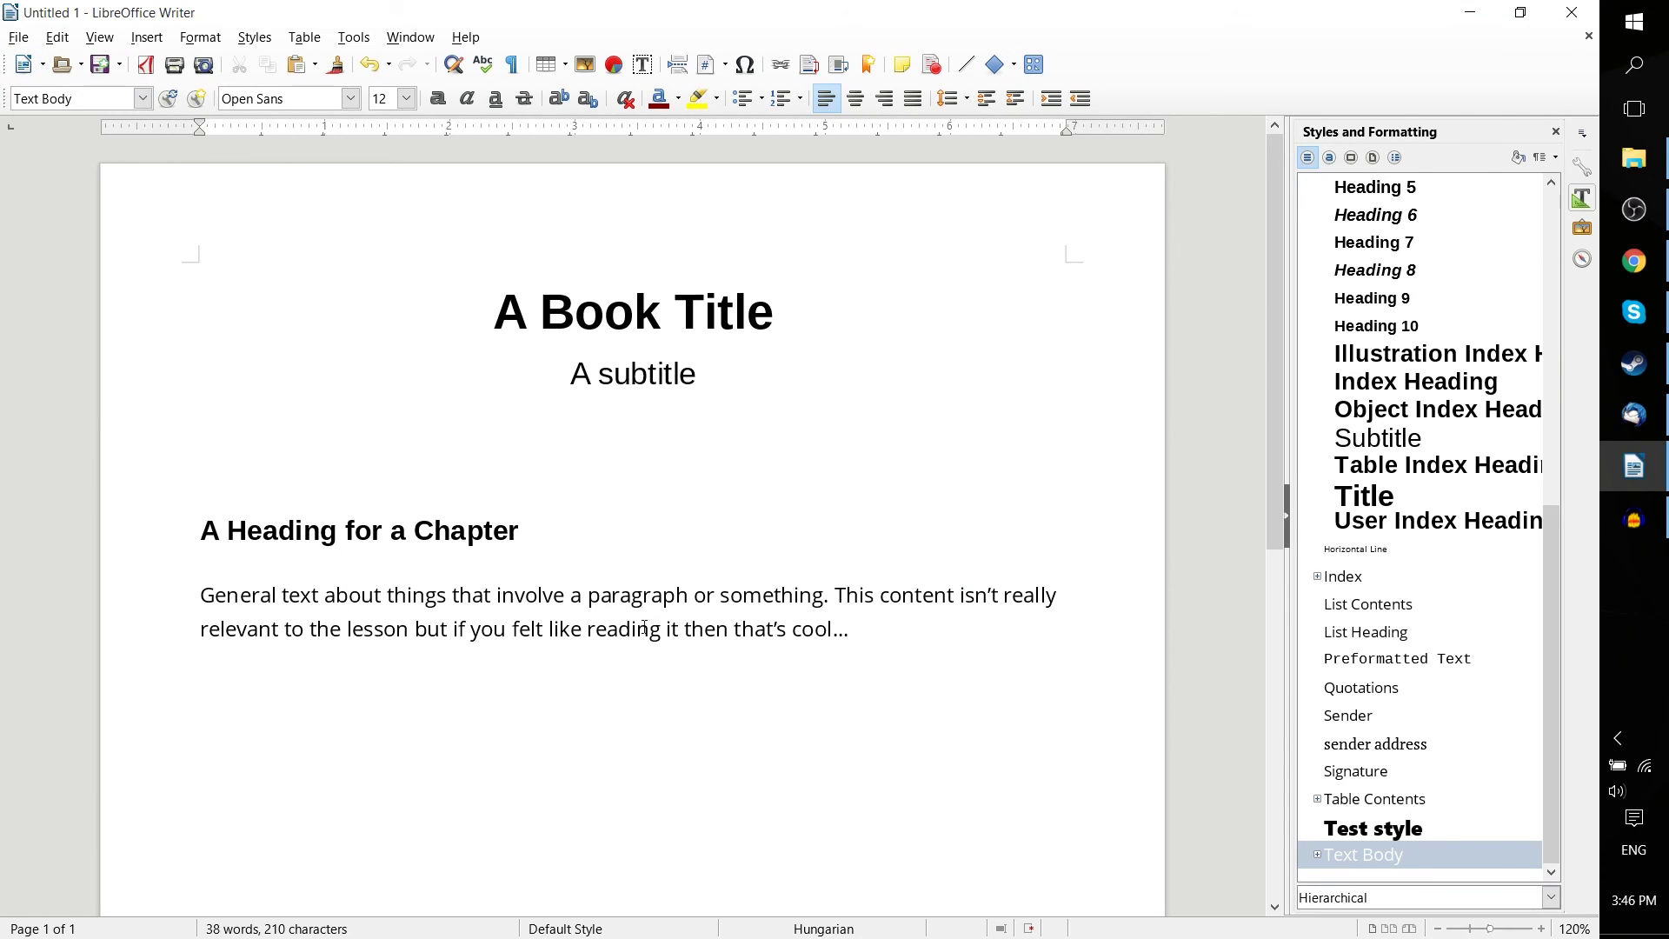